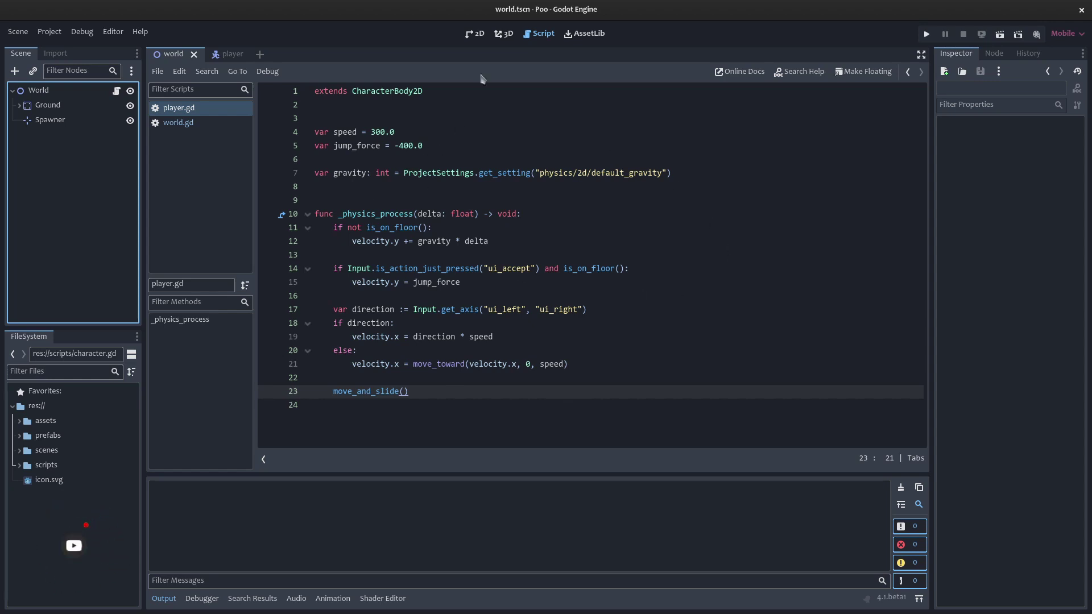
Test-run the world scene, which shows only an empty grey window, then open world.gd.
click(476, 34)
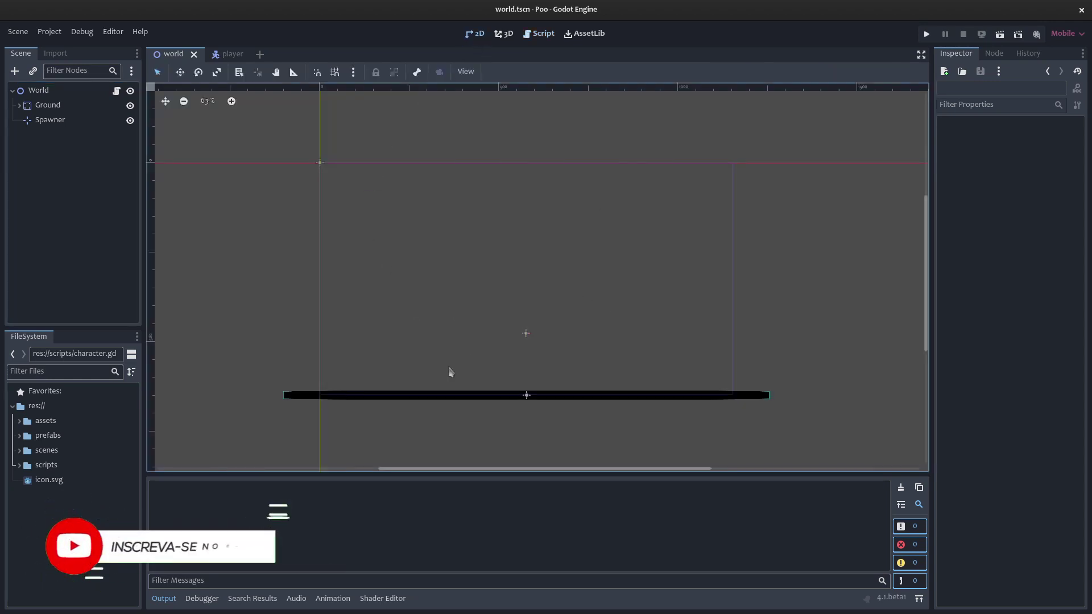
click(1000, 34)
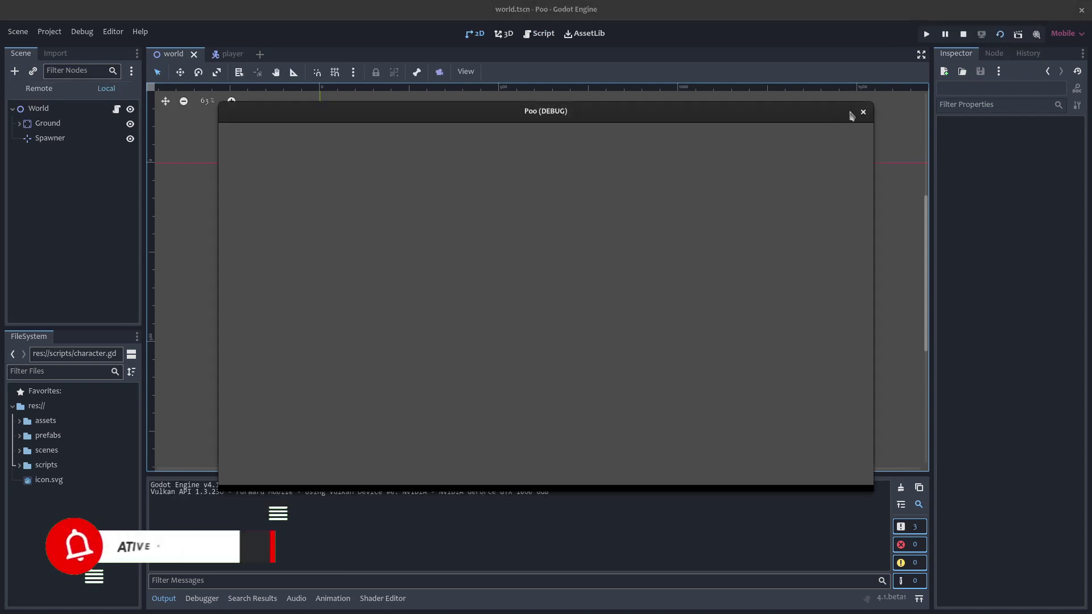
click(862, 112)
click(116, 91)
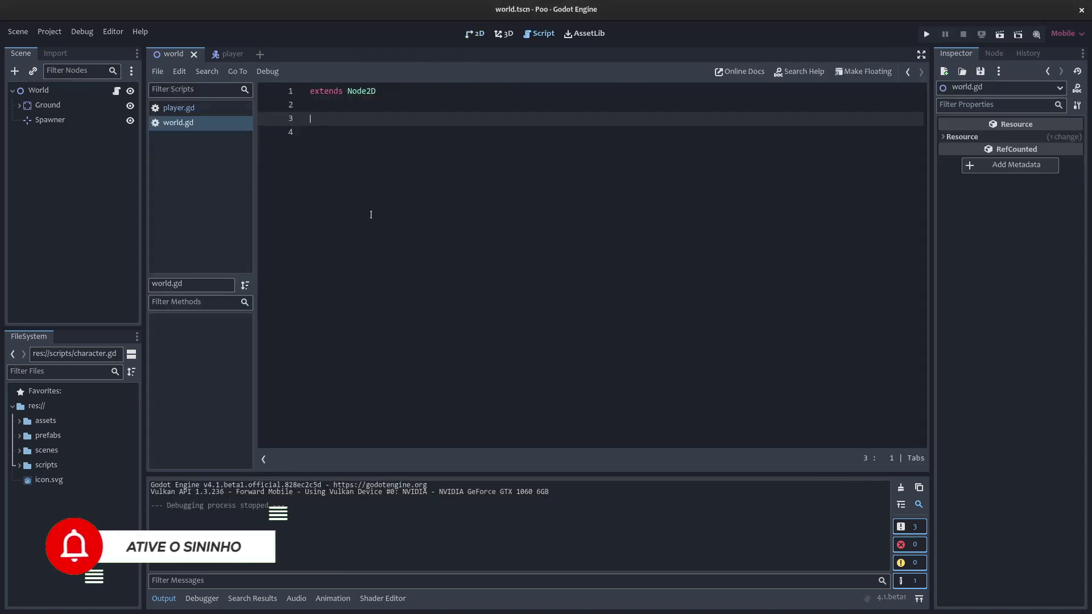
Add a _ready() function to world.gd that begins a Player.new(self, ...) call.
click(445, 175)
text(func _ready():)
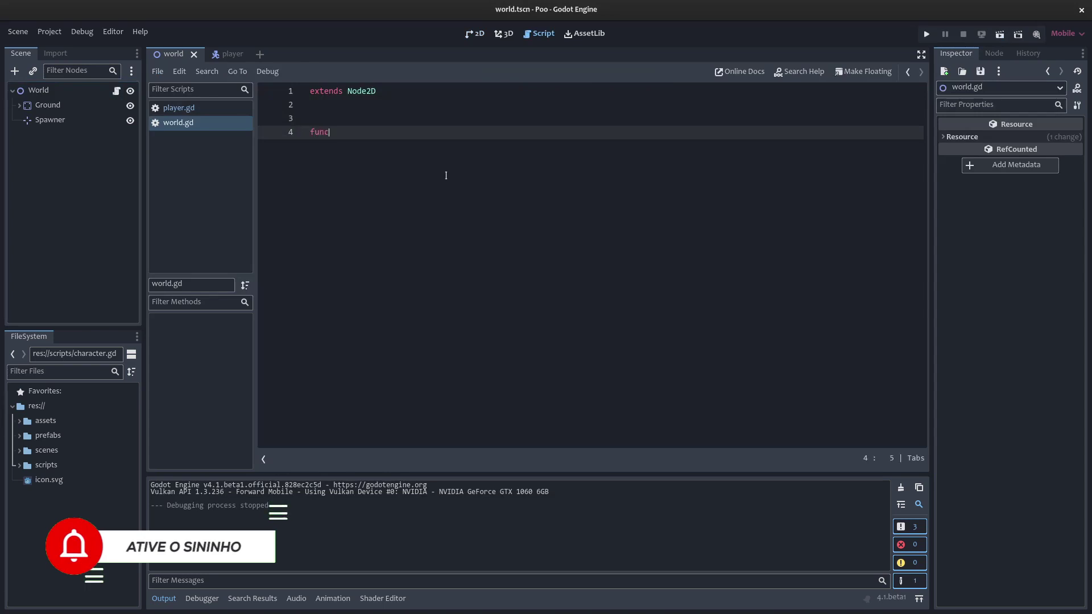
key(Return)
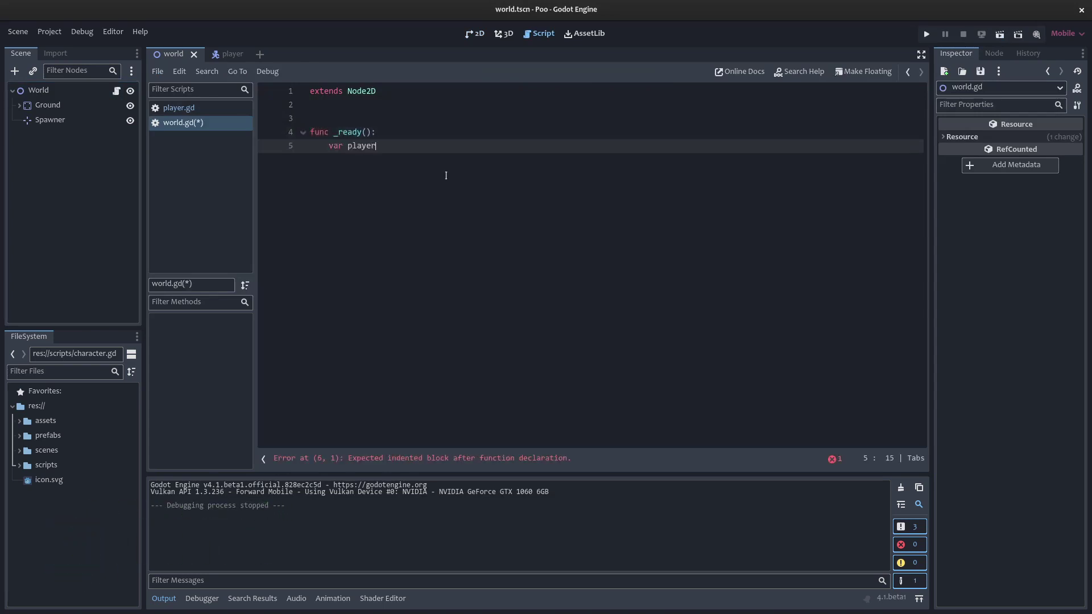
text( = Plan)
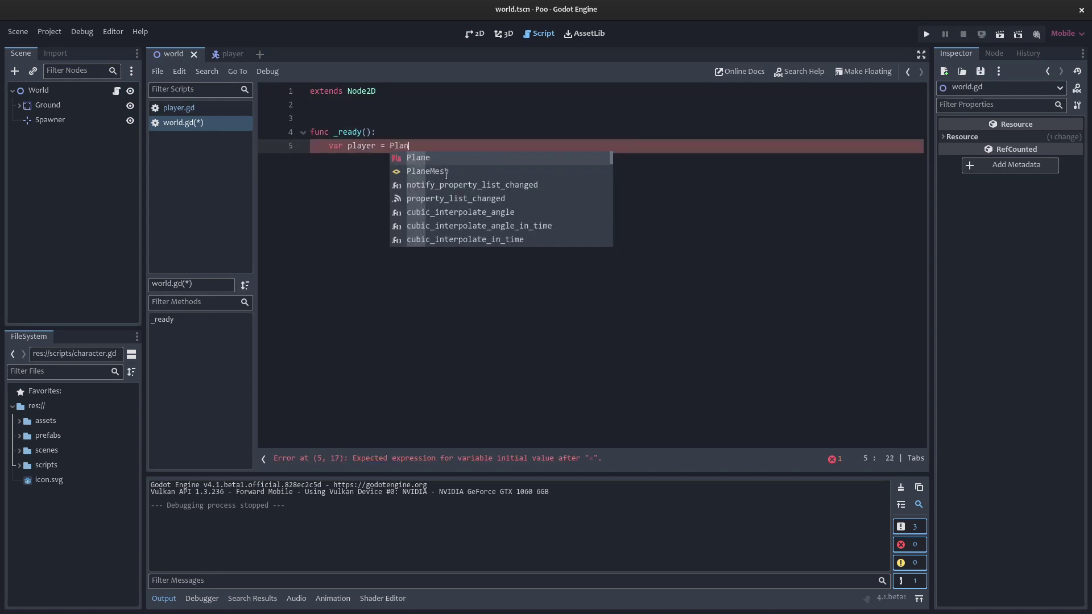
key(BackSpace)
key(Return)
text(.new(se)
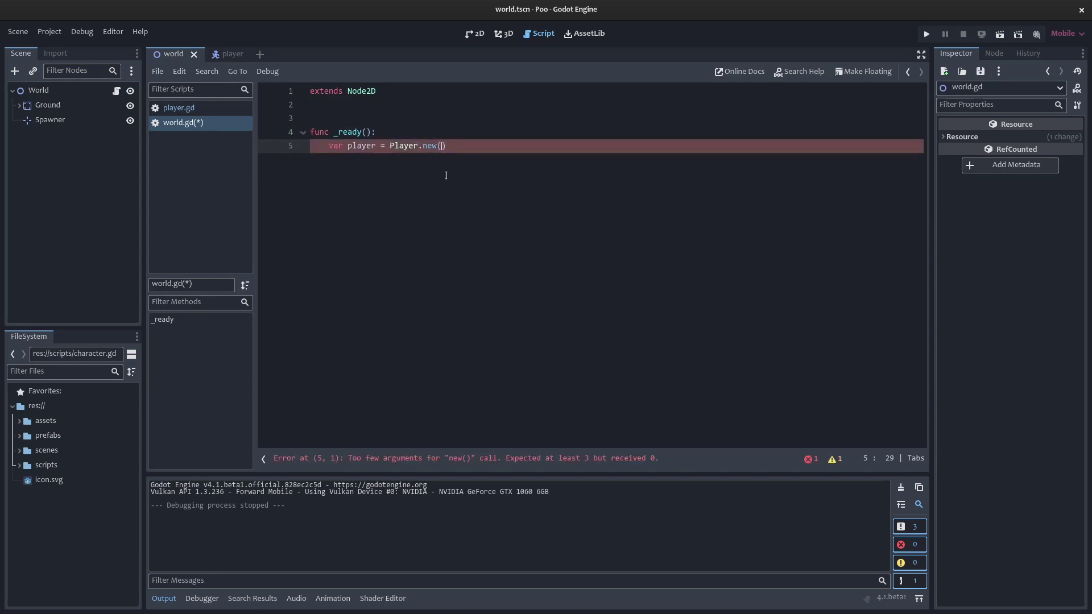
text(lf)
Pass $Spawner.global_position as the spawn position for "mario", then run the scene.
text($s)
key(Down)
key(Down)
key(Return)
text(.posi)
key(BackSpace)
key(BackSpace)
key(BackSpace)
text(g)
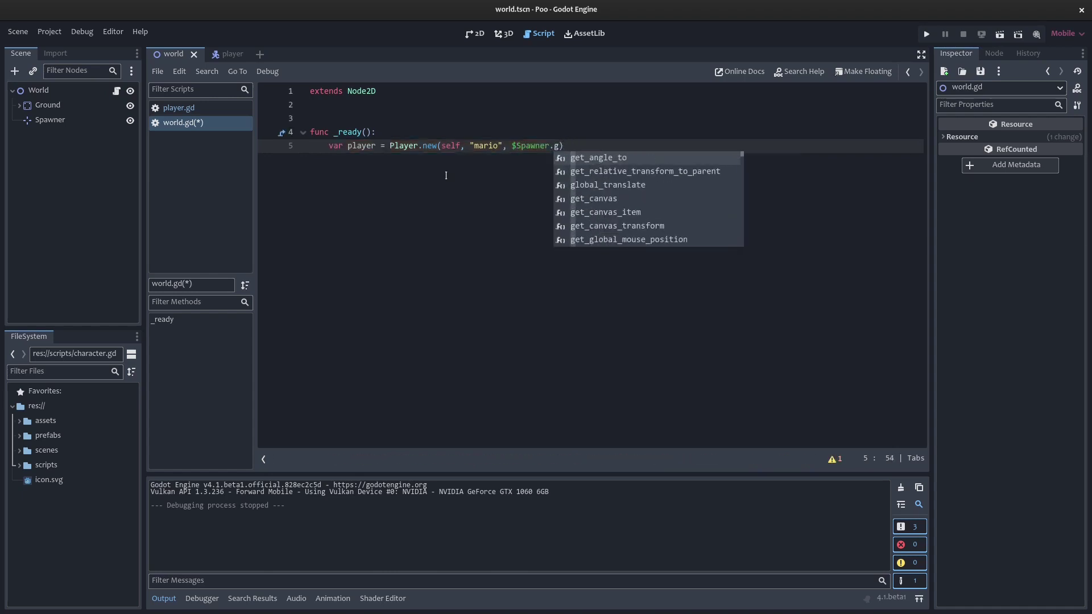
text(lobal)
key(Down)
key(Return)
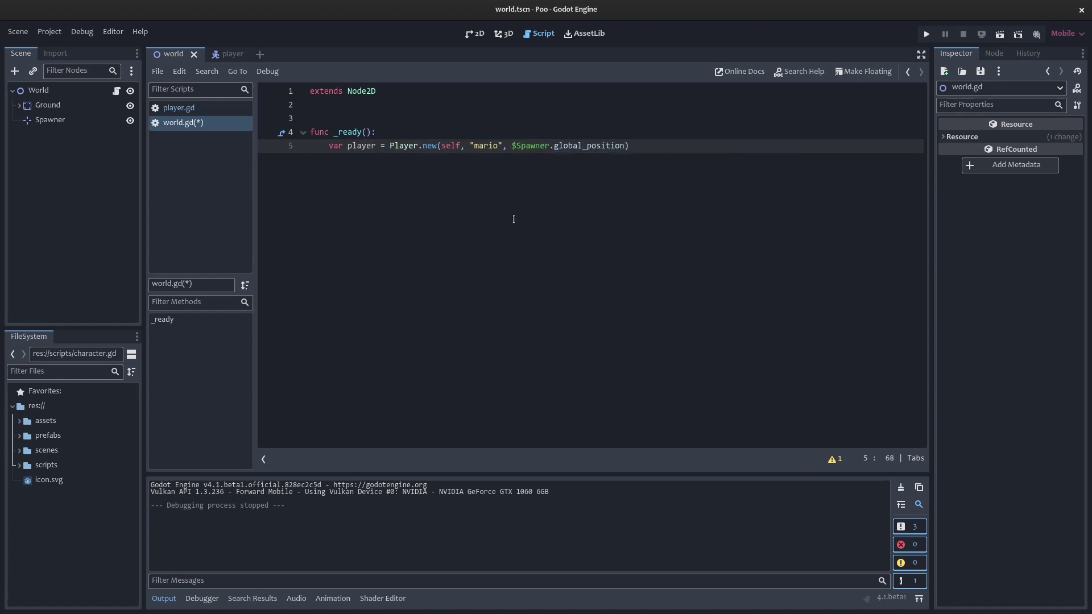
click(999, 34)
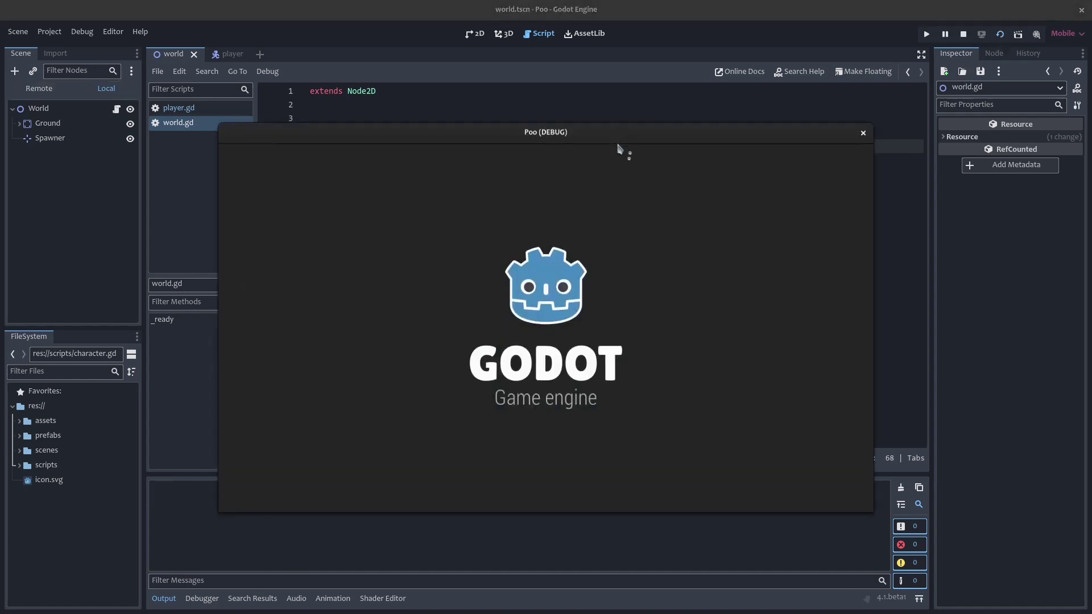
Walk Mario left and right across the ground, then close the game.
key(Left)
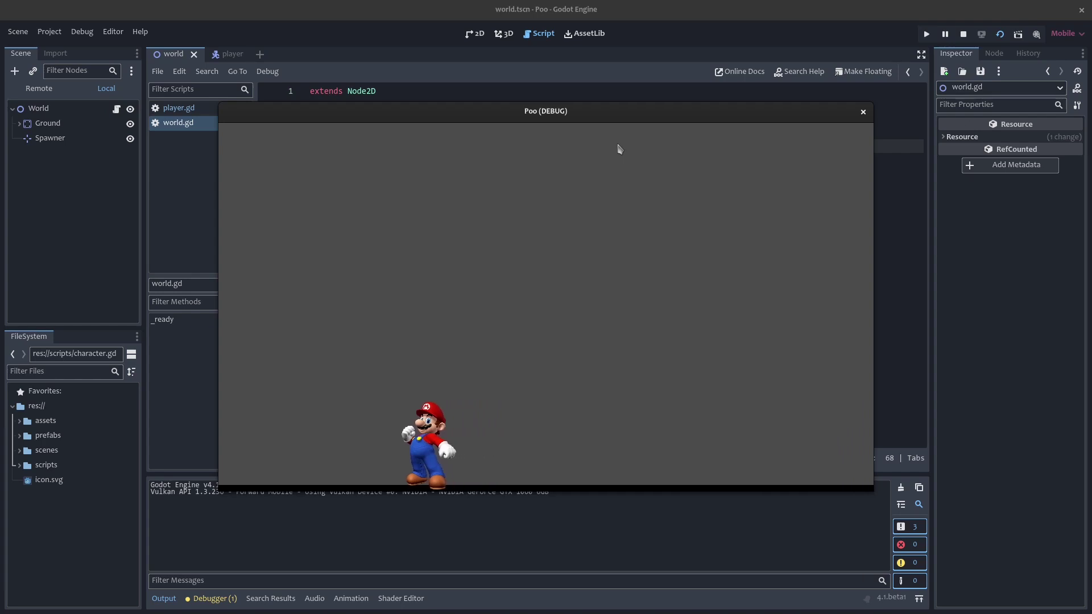
key(Right)
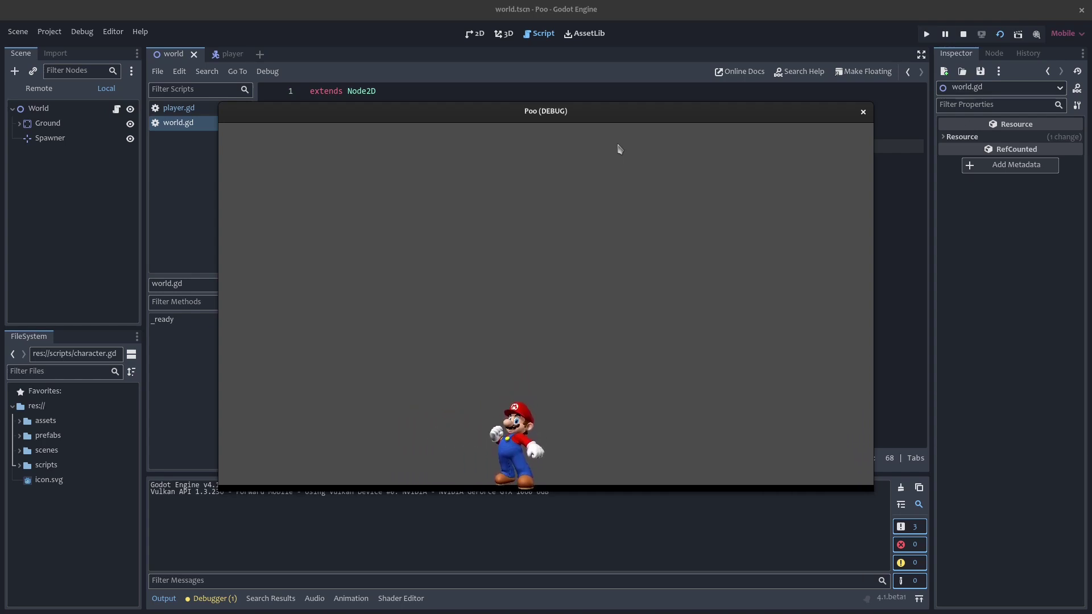
click(863, 112)
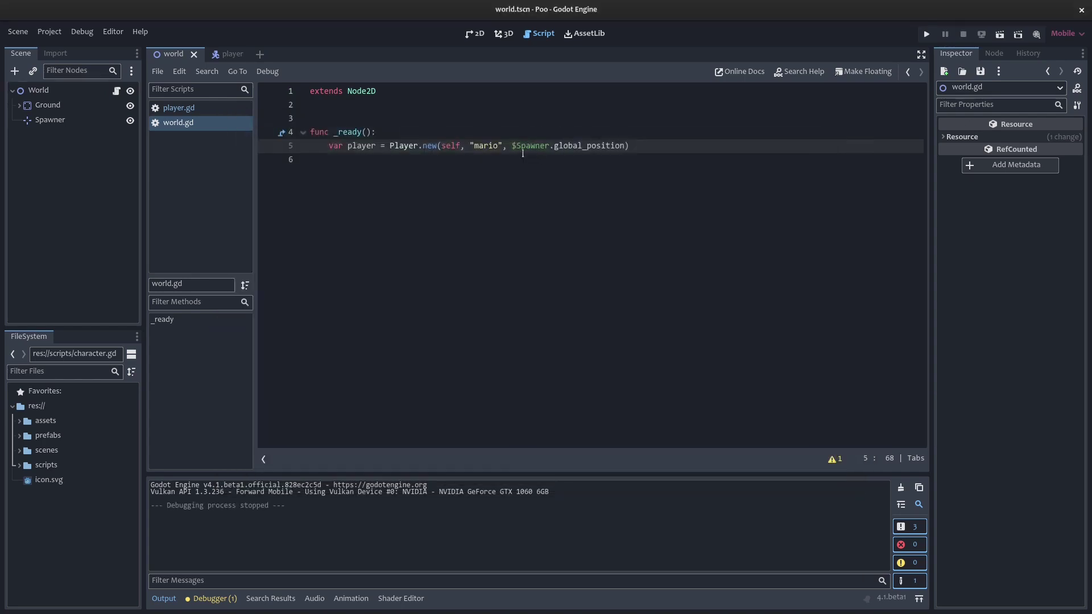
Change the spawned name to "luigi" and check that Luigi walks left and right.
double_click(487, 145)
text(luigi)
click(999, 34)
key(Left)
key(Right)
key(Right)
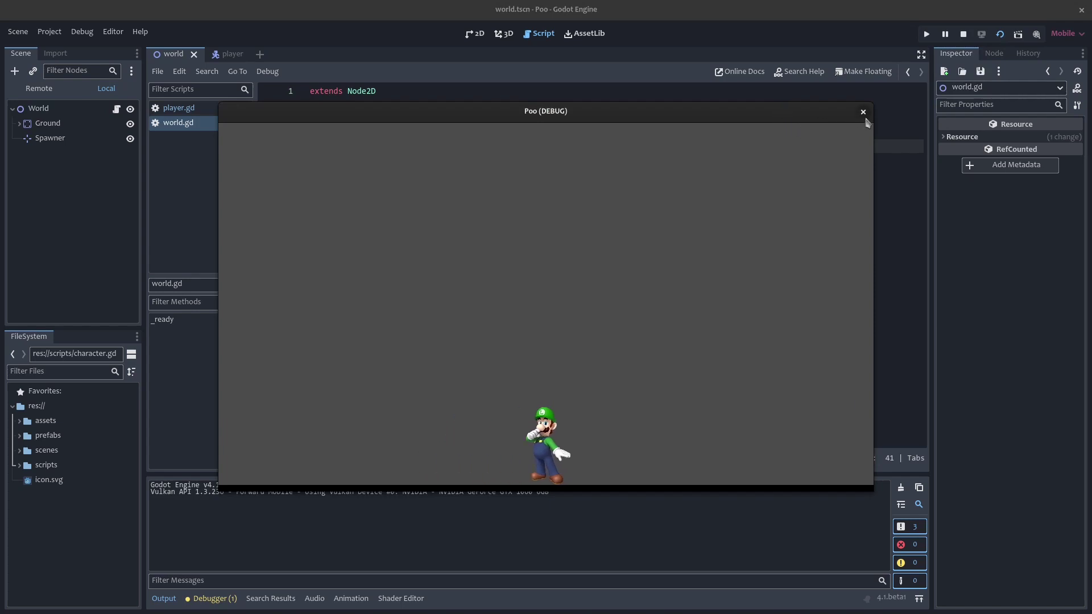
click(863, 113)
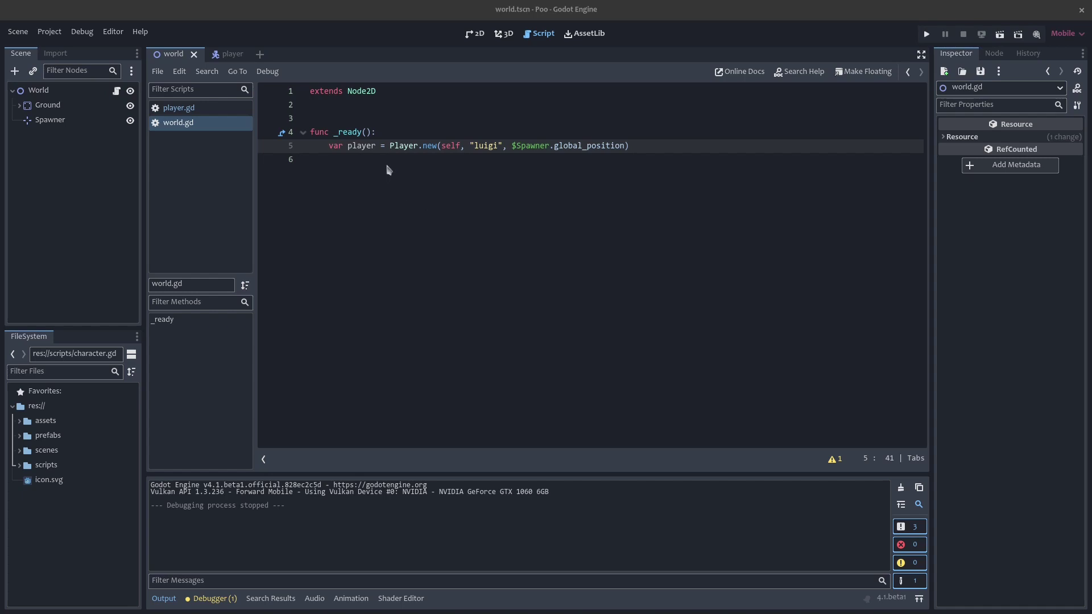
double_click(352, 147)
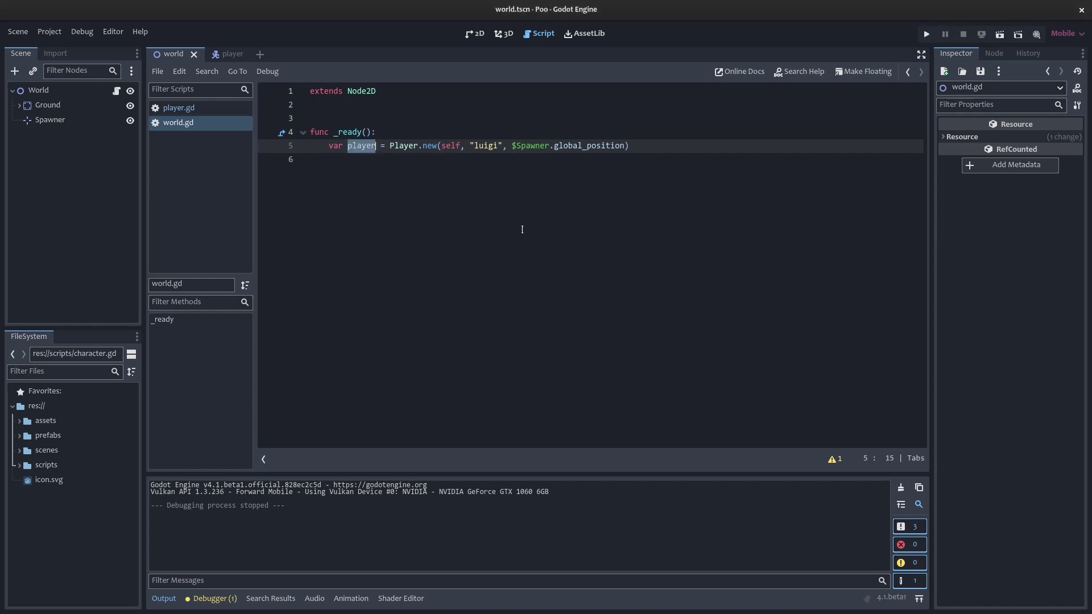
Rename the variable to p1 and set its spawned name back to "mario".
text(p1)
double_click(459, 147)
text(mario)
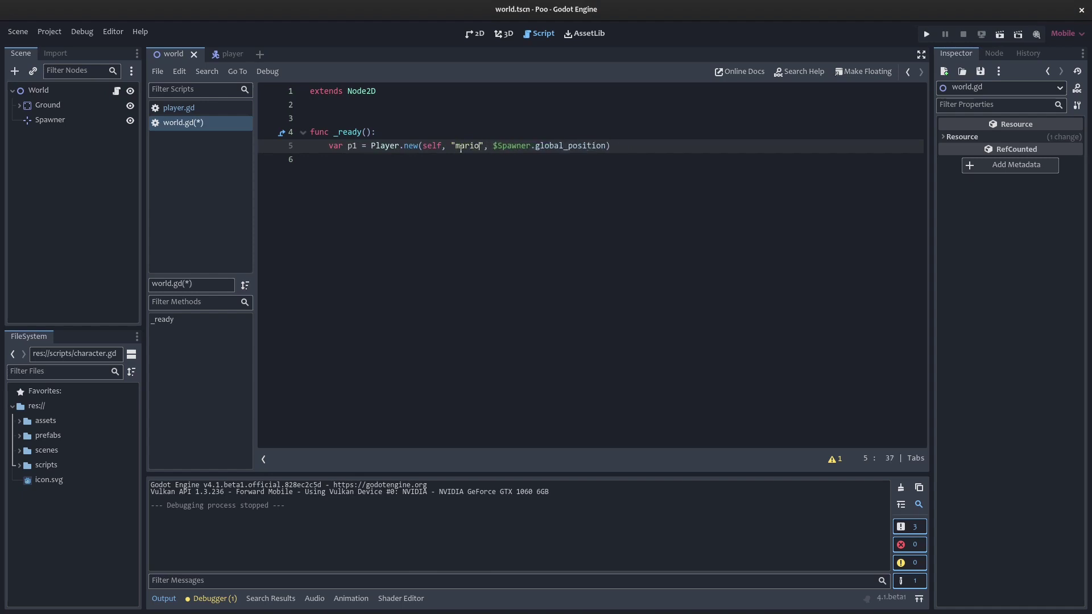
Move the Spawner marker left and duplicate it as Spawner2.
click(41, 121)
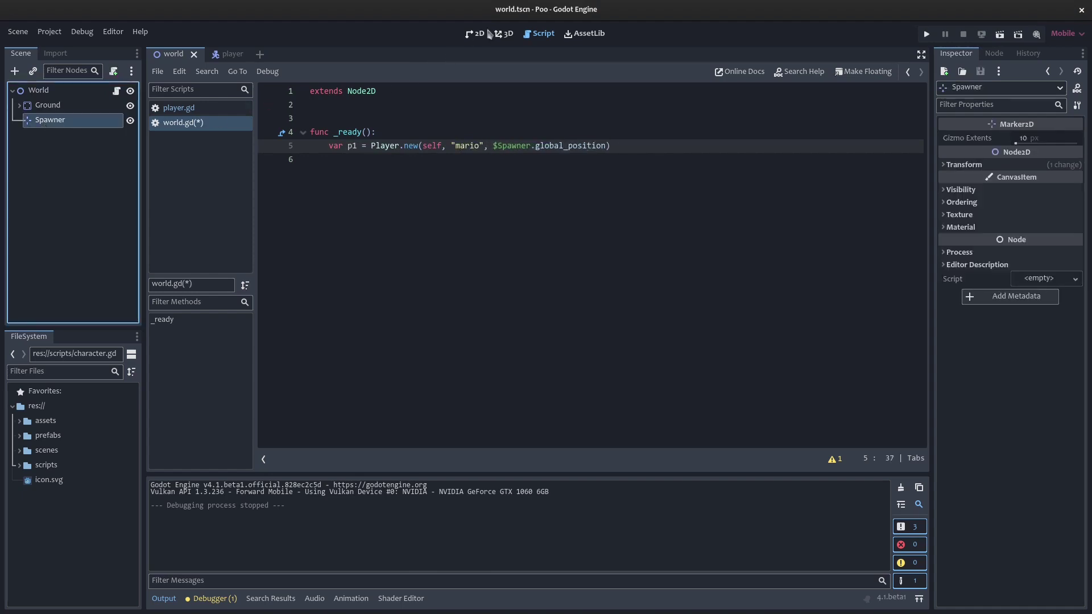
click(482, 33)
mouse_move(610, 353)
alt+mouse_down()
mouse_move(507, 349)
mouse_move(743, 324)
alt+mouse_up()
key(ctrl+d)
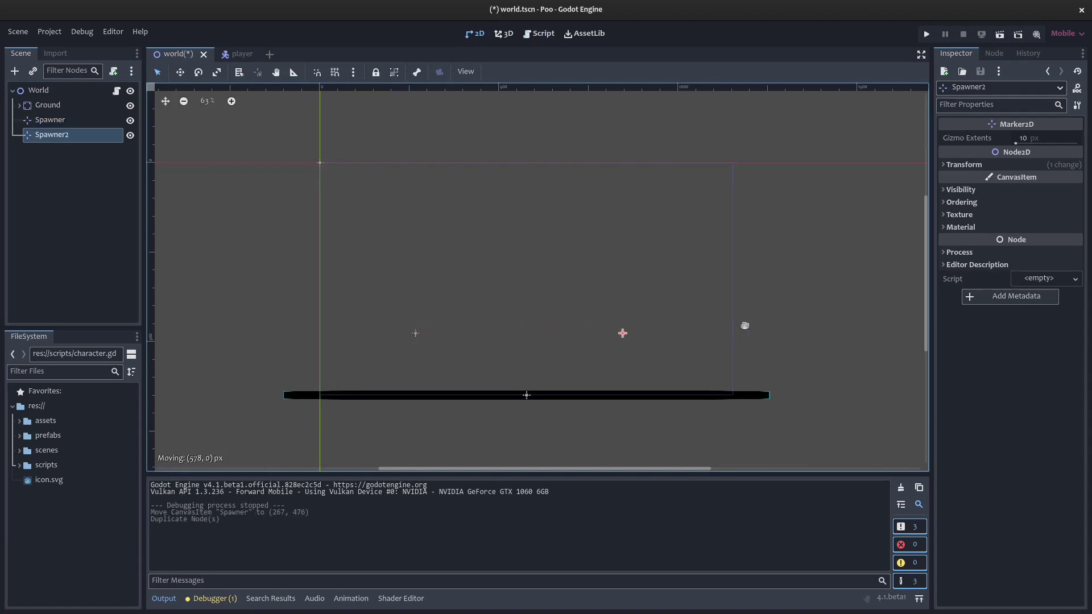
click(116, 91)
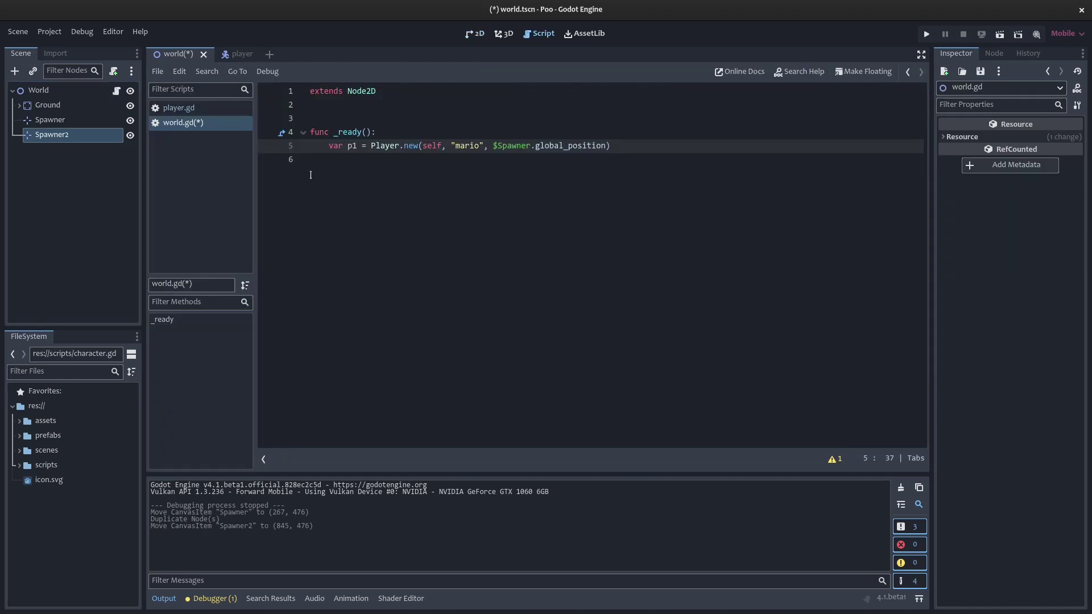
Add var p2 = Player.new(self, "luigi", $Spawner2.global_position) below Mario's spawn line.
click(636, 145)
key(Return)
text(var p2)
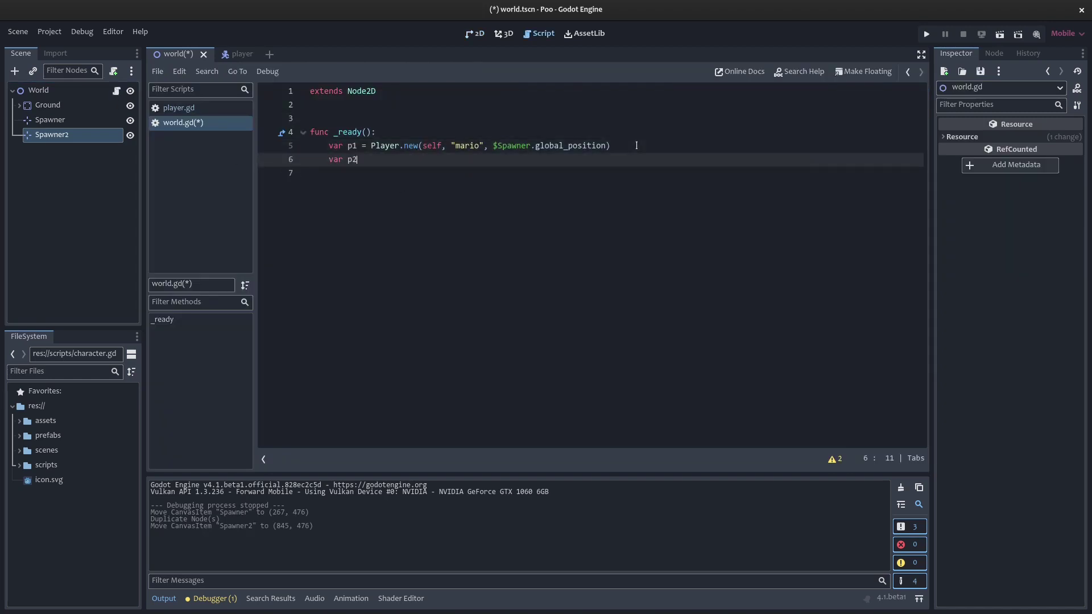
text( = Pl)
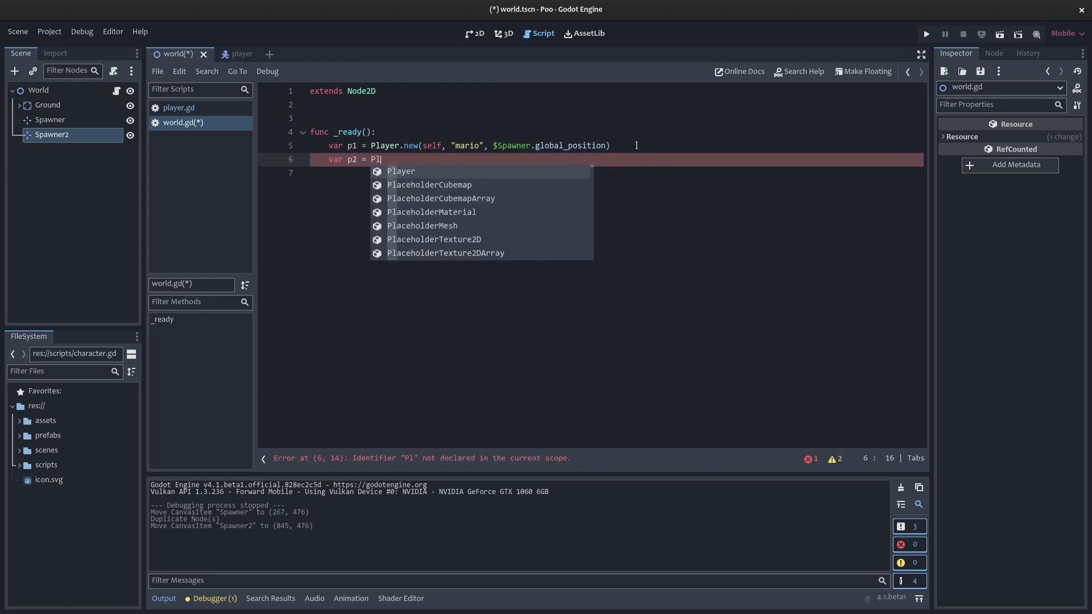
text(ayer.new(s)
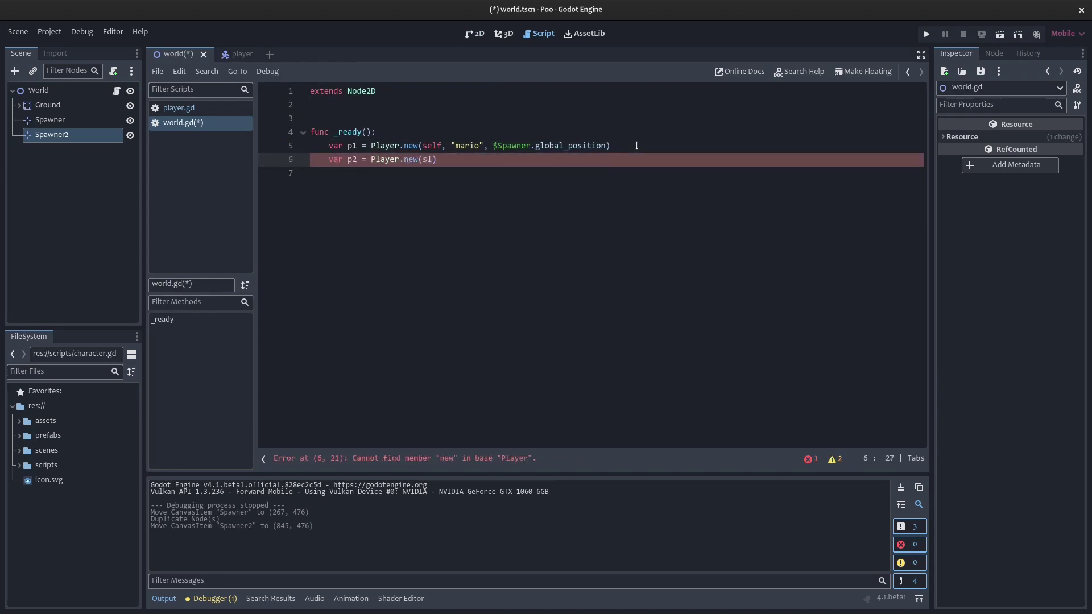
text(elf, )
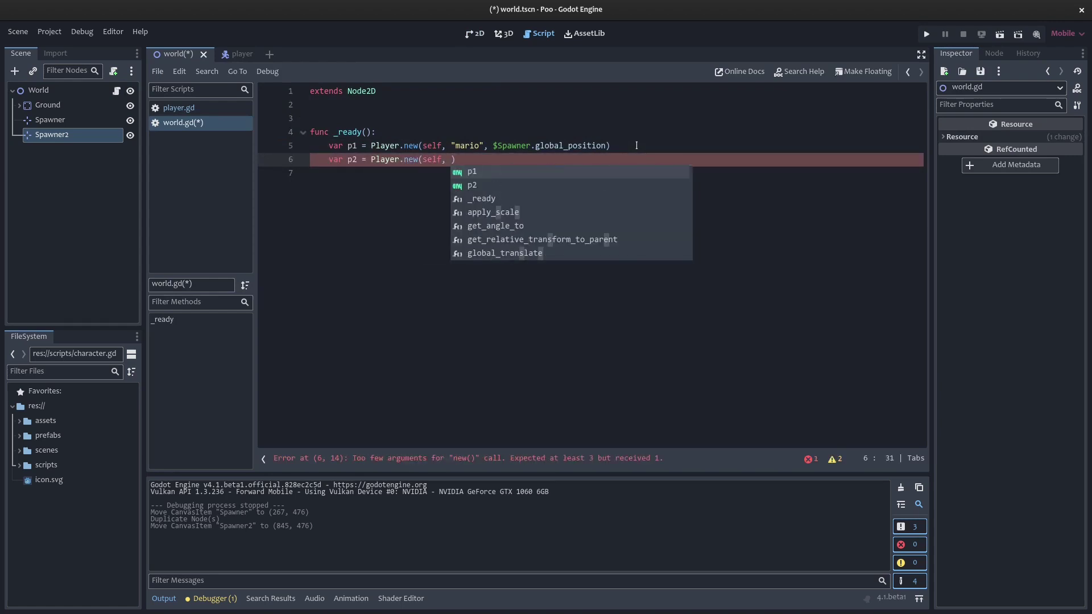
text("luigi", )
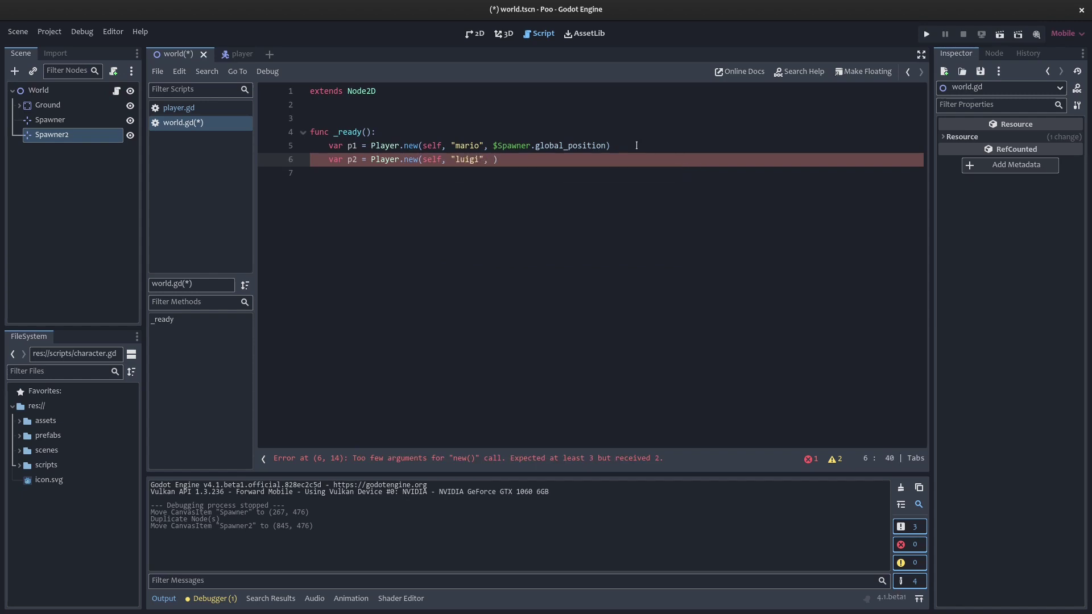
text($Sp)
key(Down)
key(Return)
text(.glob)
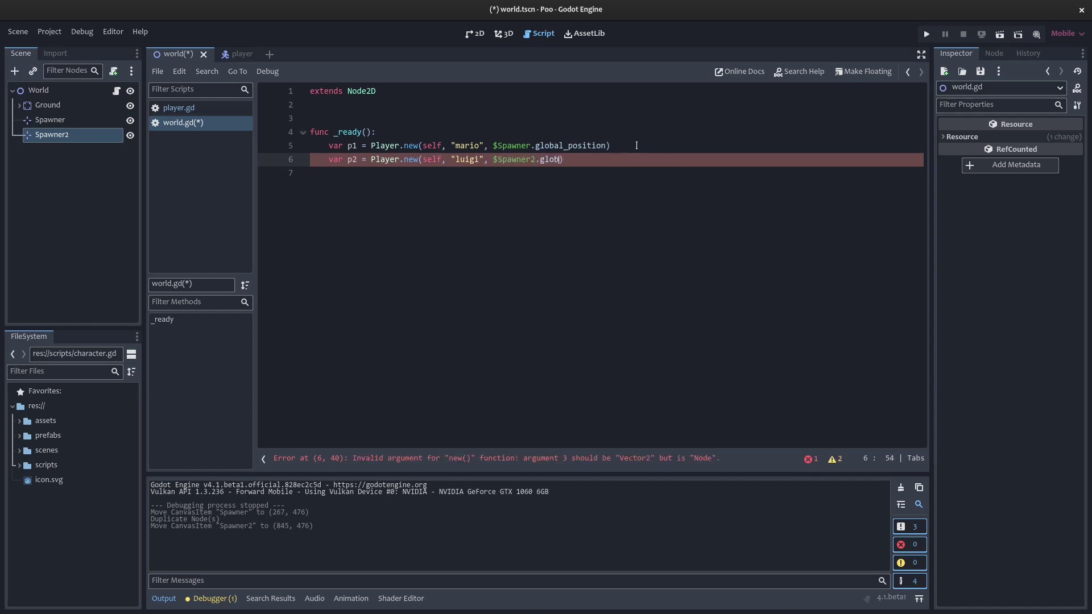
text(al)
key(Down)
key(Return)
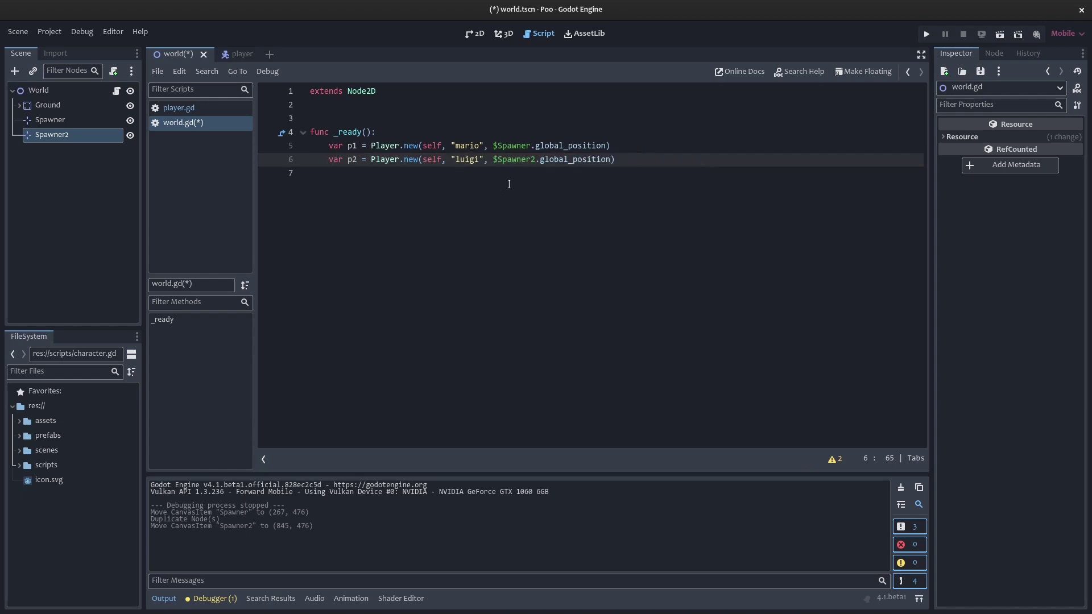
Run the scene, move both characters right and left and make them jump, then stop the game.
click(999, 35)
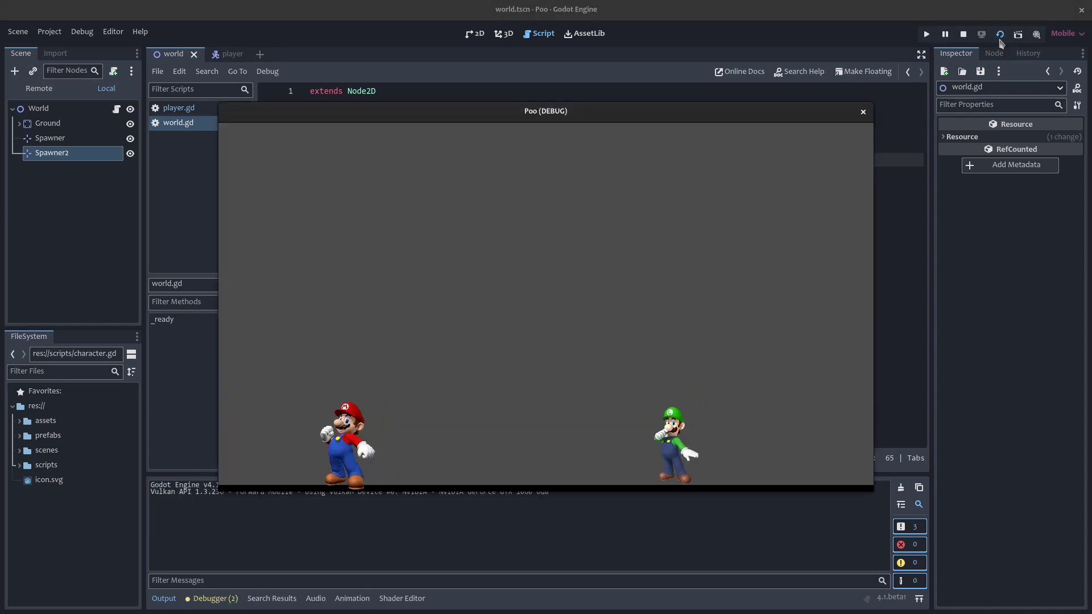
key(Right)
key(Left)
key(space)
key(space)
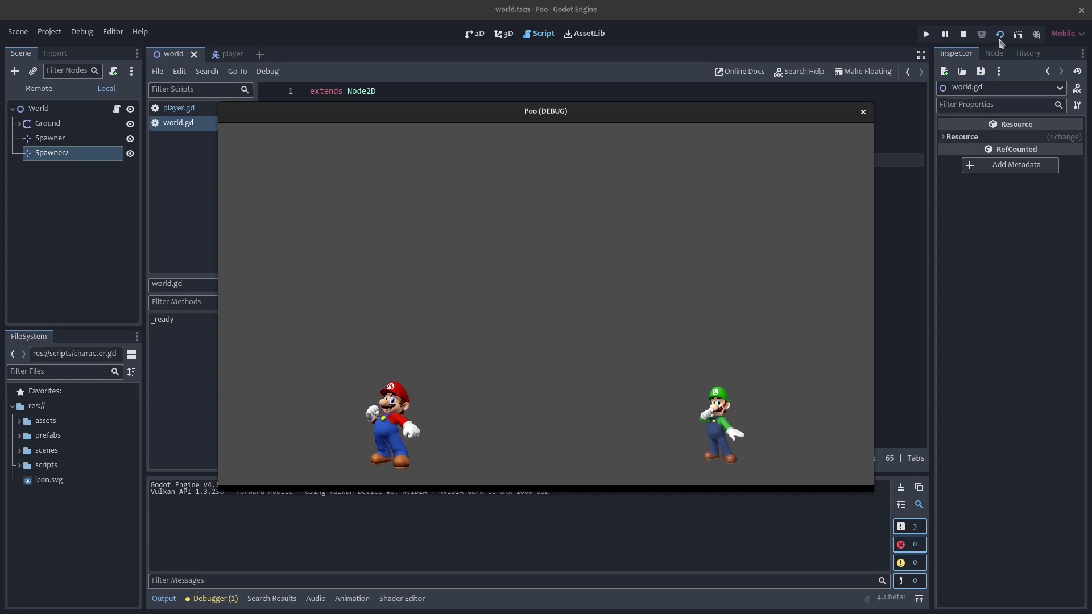
click(862, 112)
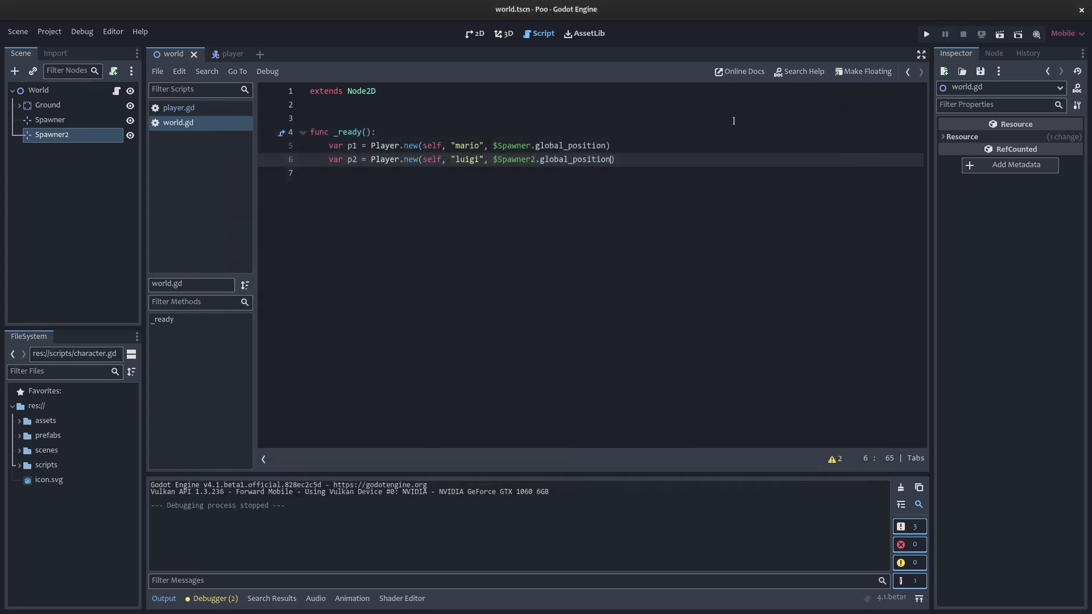
click(604, 147)
text(, 250,)
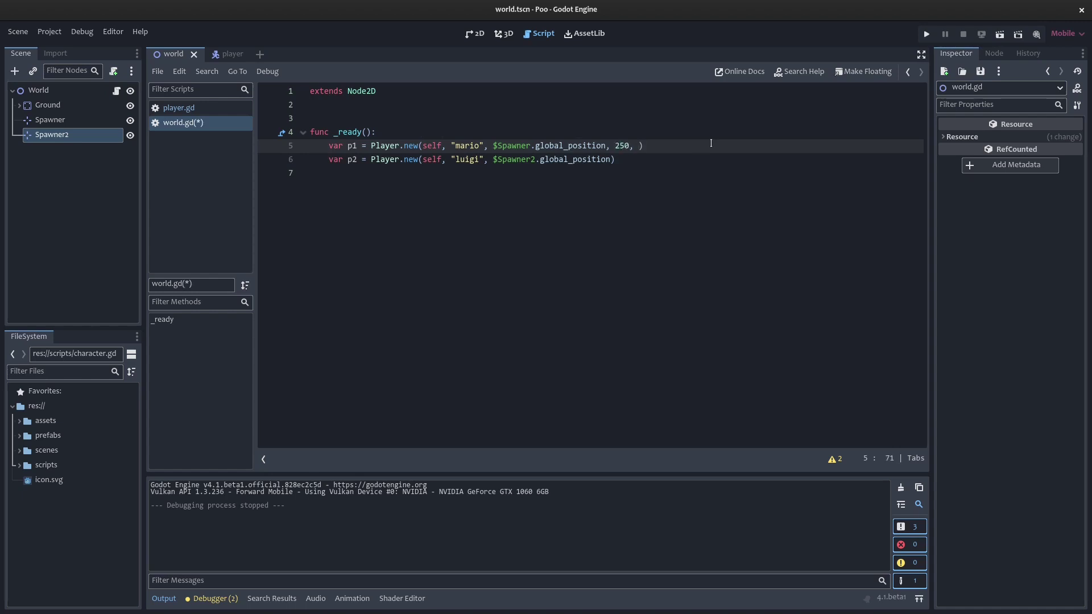
Pass 250, 400 to Mario and 350, 250 to Luigi, then run the game.
text(400)
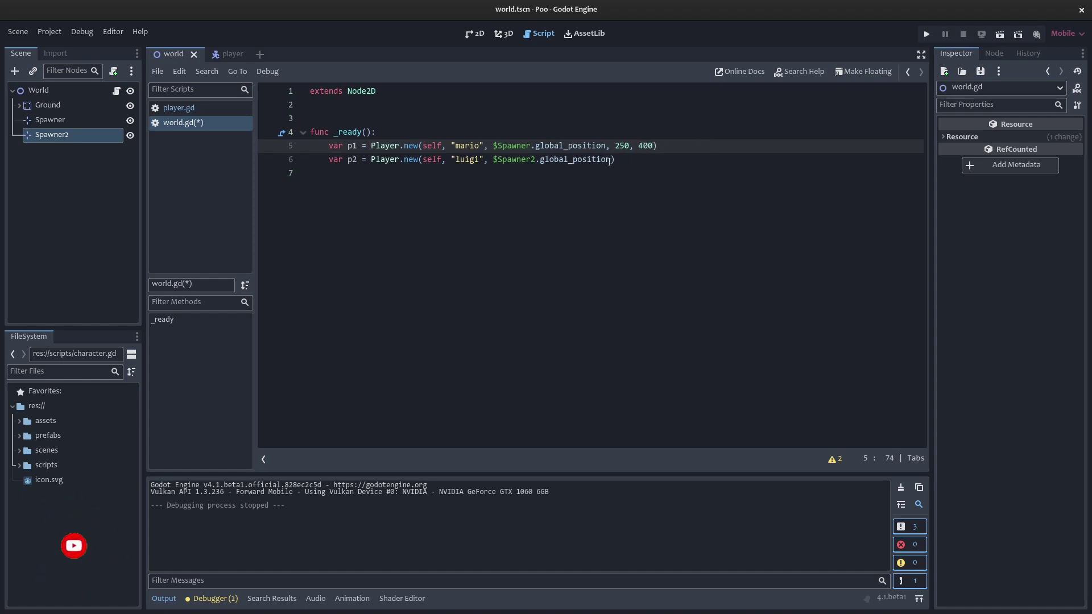
click(609, 162)
text(, 350.)
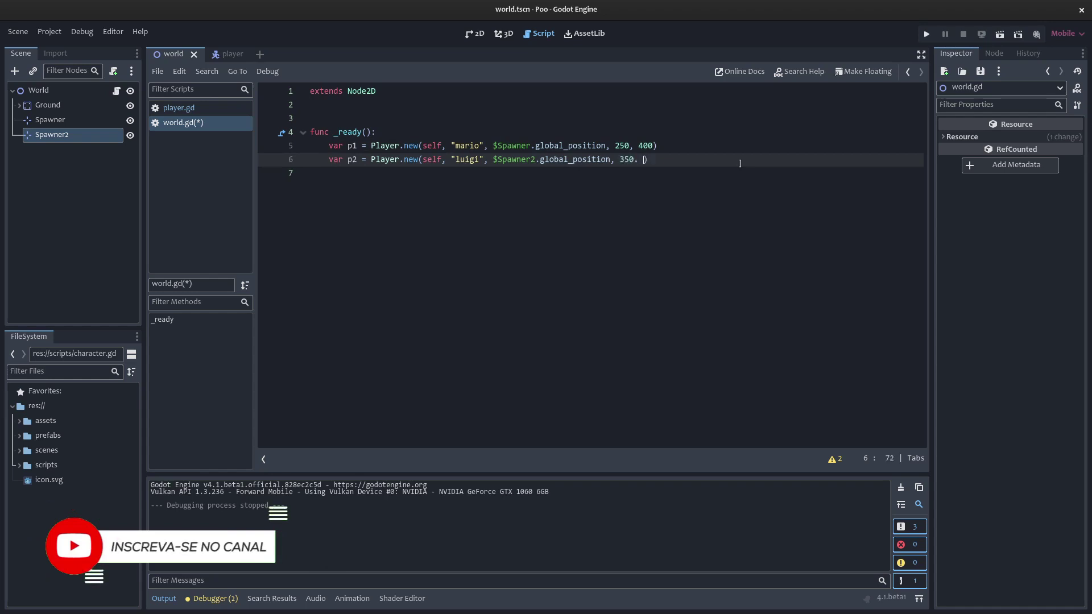
key(BackSpace)
key(BackSpace)
text(,)
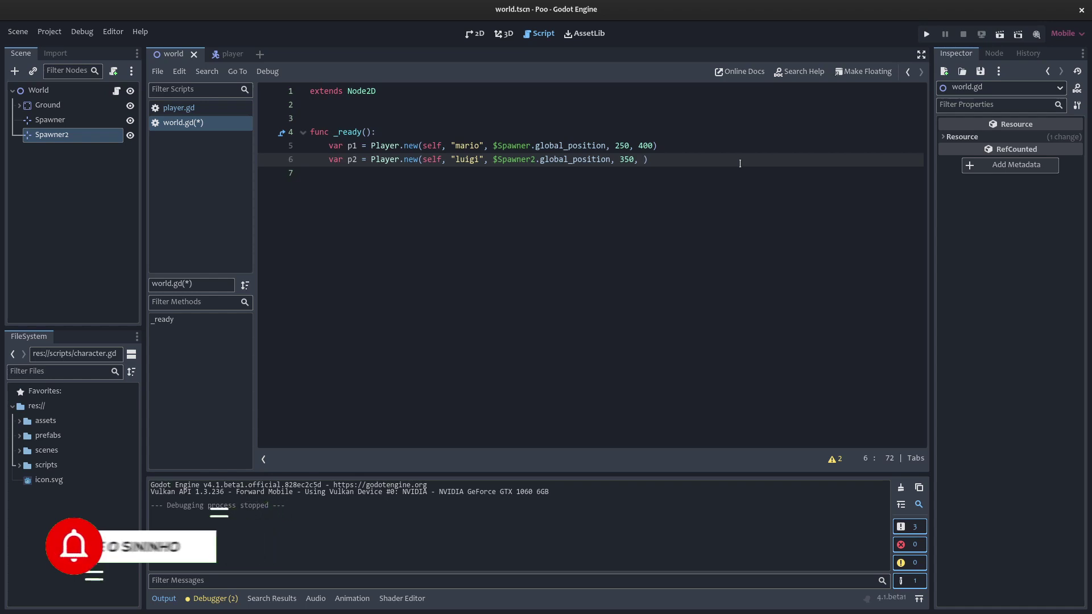
text(250)
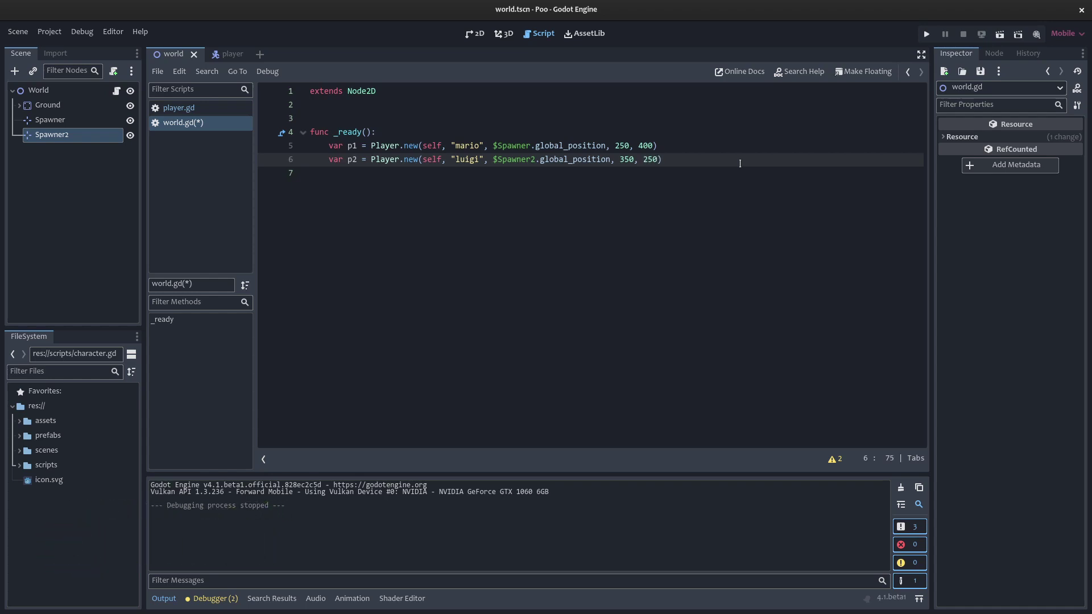
click(999, 34)
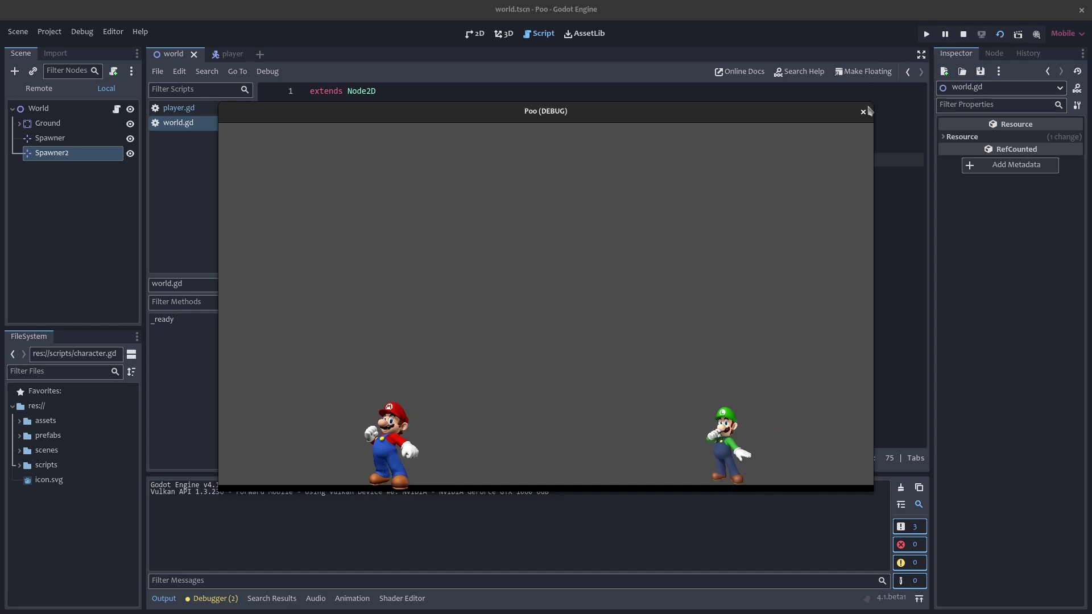
Stop the game and switch to the browser showing the Patreon creator page.
click(862, 112)
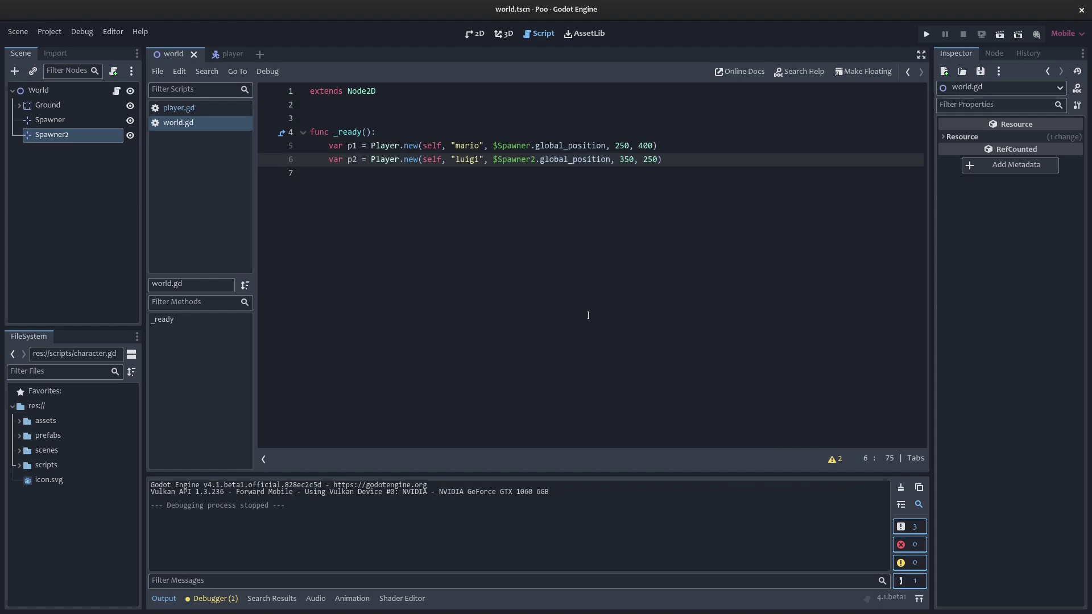
key(super)
click(707, 334)
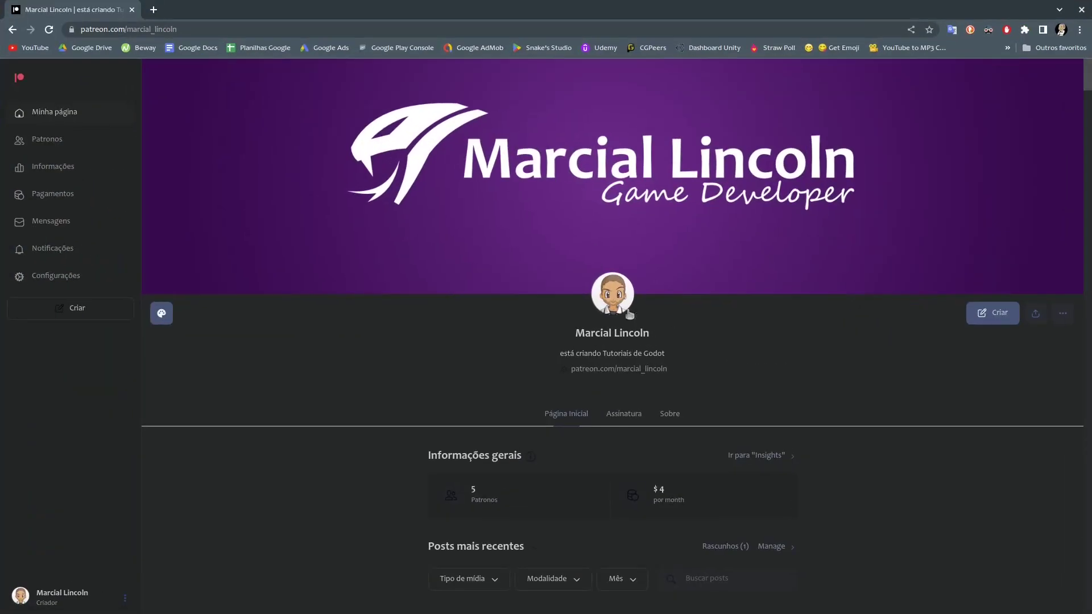
Scroll the Patreon page down to the Programação Orientada a Objetos #1 post, briefly glancing back at Godot.
scroll(405, 321, down, 10)
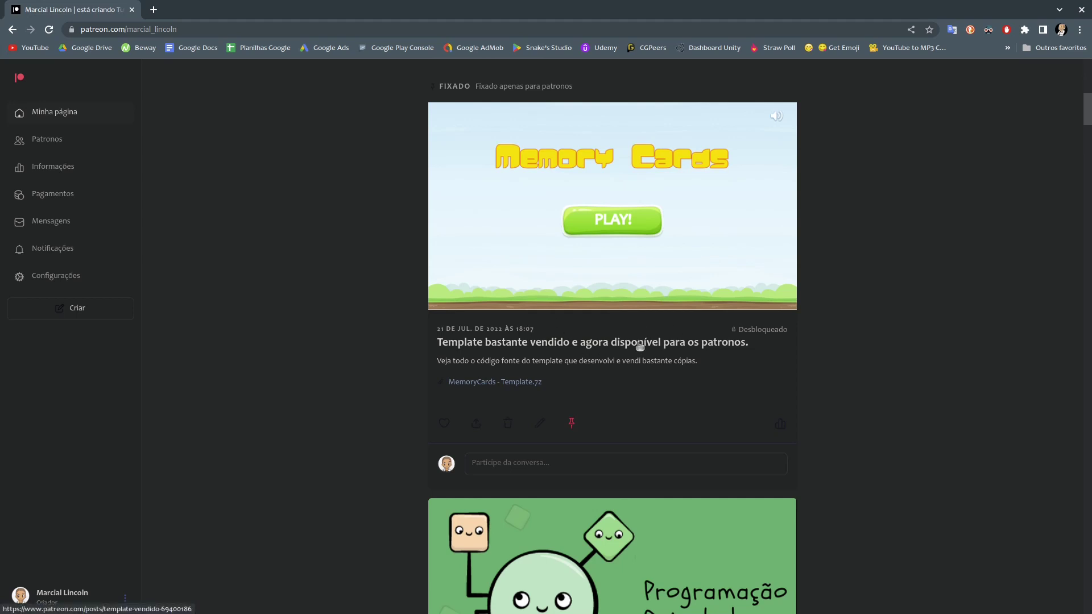
scroll(639, 346, down, 6)
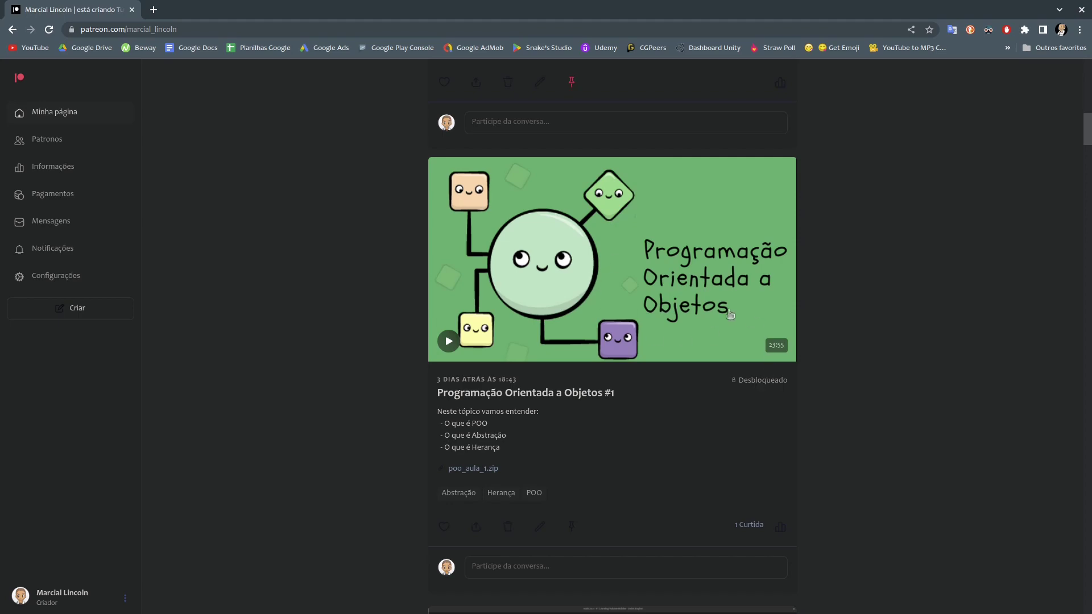
key(alt+Tab)
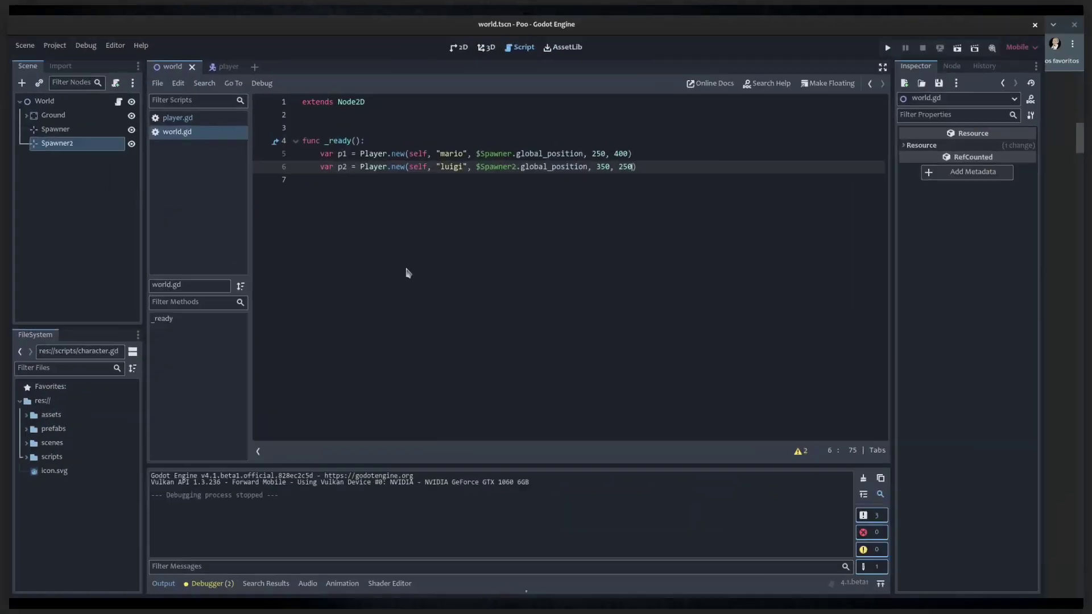
key(super)
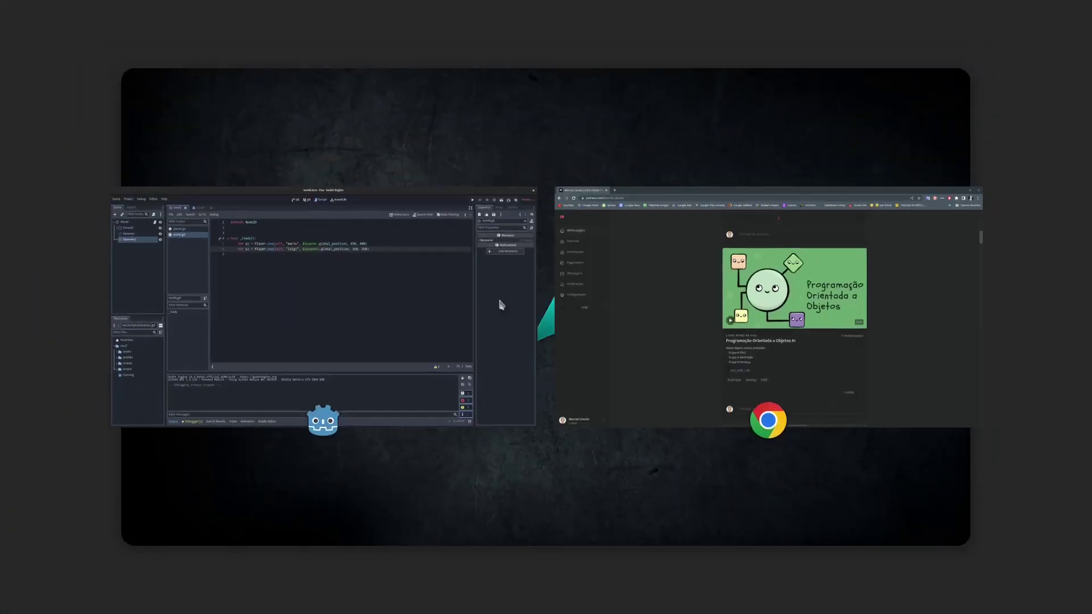
click(624, 353)
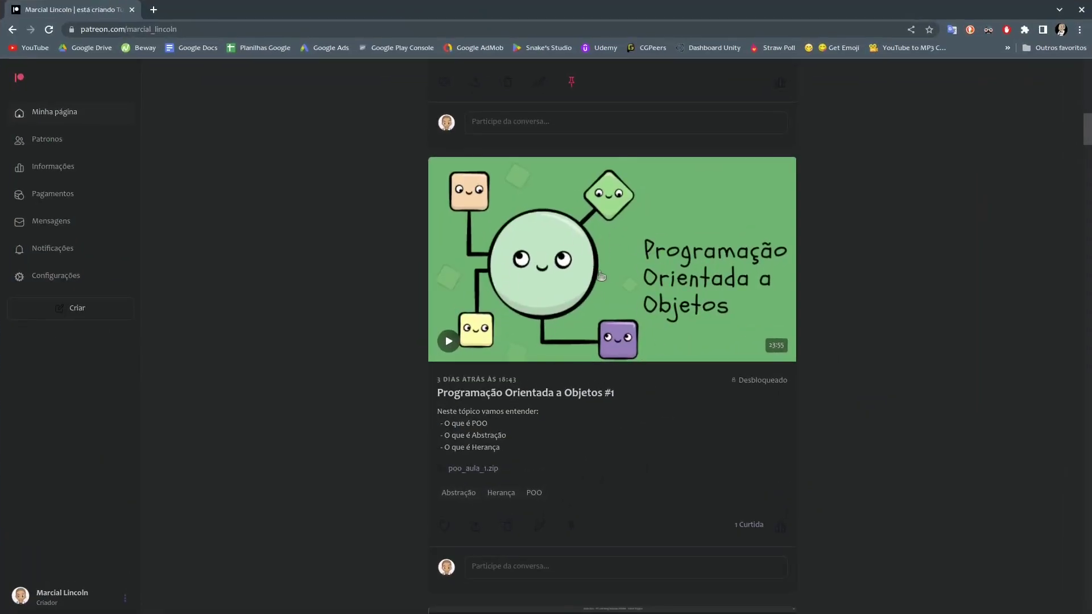
Scroll past the Volume com HSlider and Scavengers Roguelike posts to the Navigation Region/Agent A.I. post.
scroll(600, 276, down, 7)
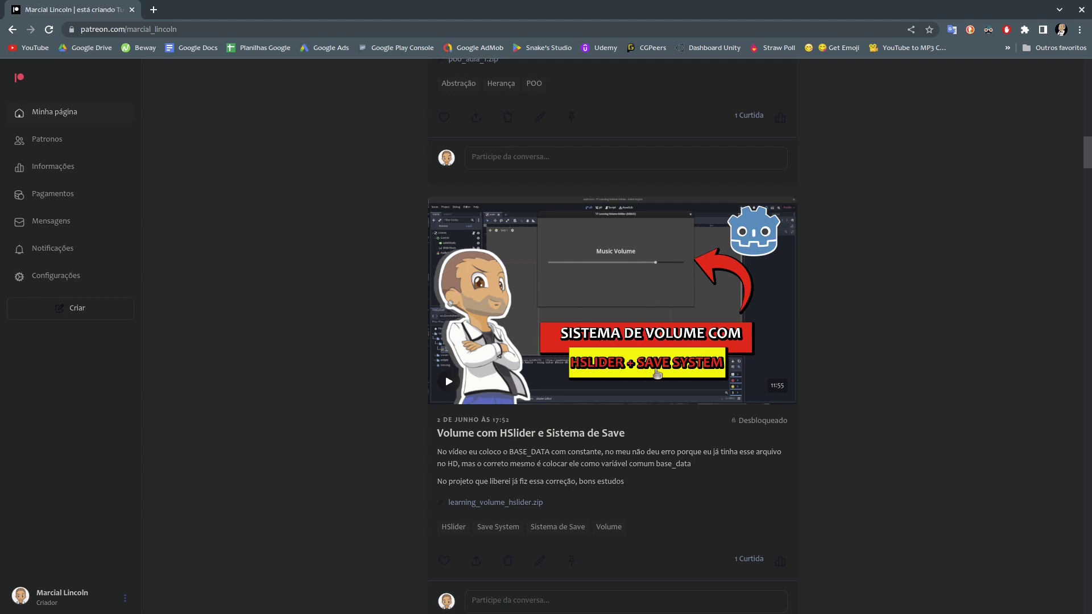
scroll(646, 326, down, 3)
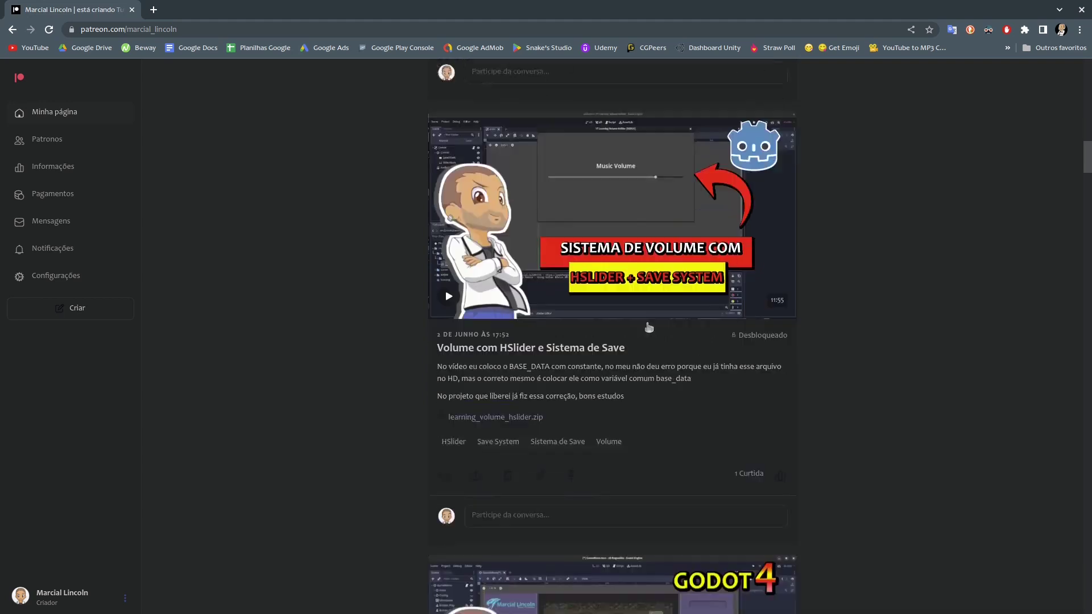
scroll(680, 364, down, 1)
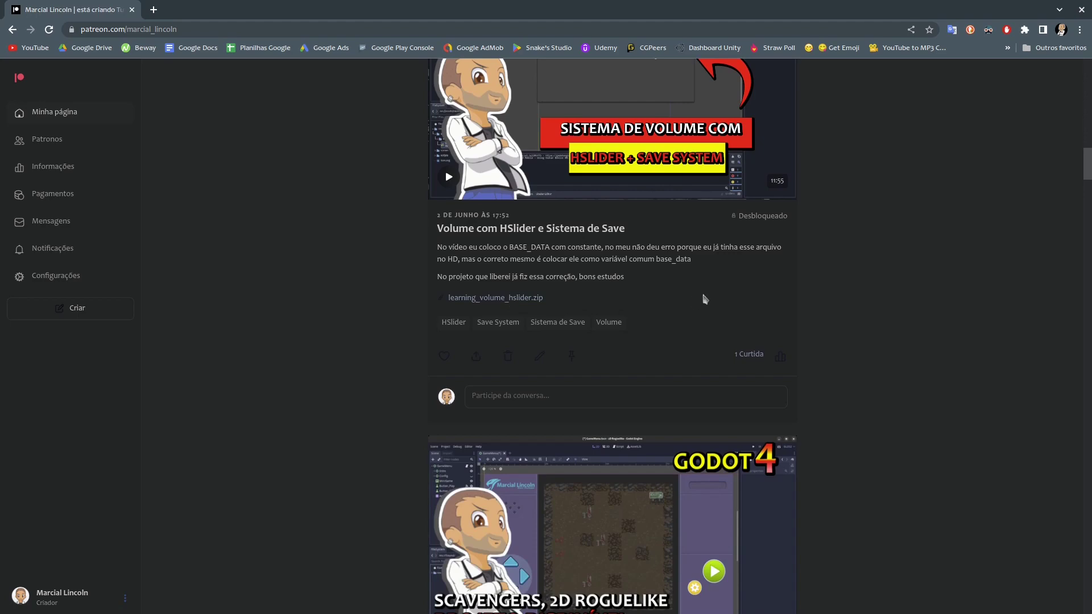
scroll(706, 298, down, 4)
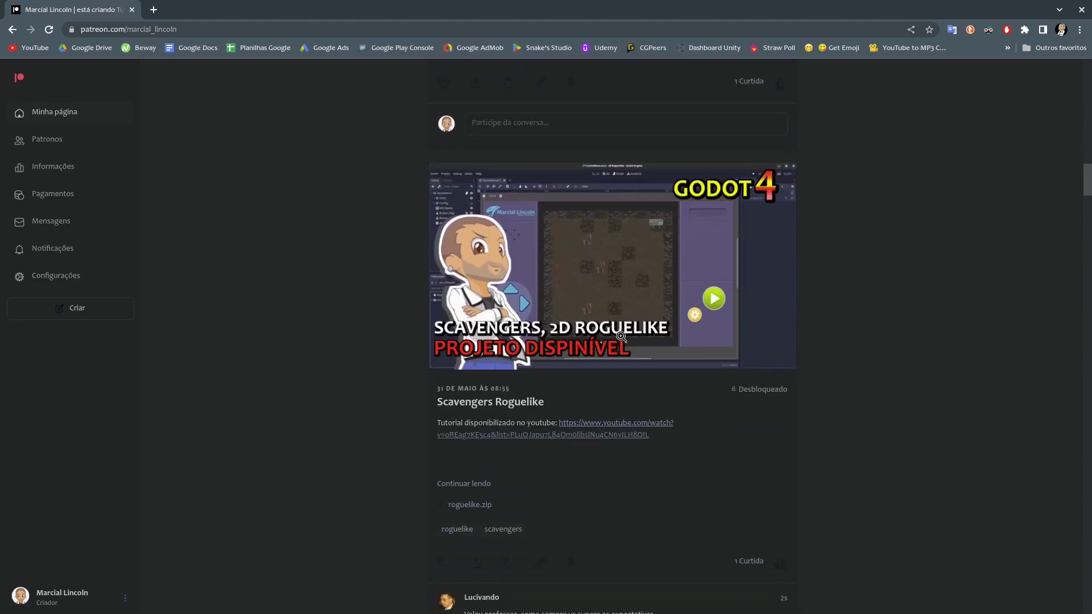
scroll(733, 313, down, 4)
scroll(737, 315, down, 4)
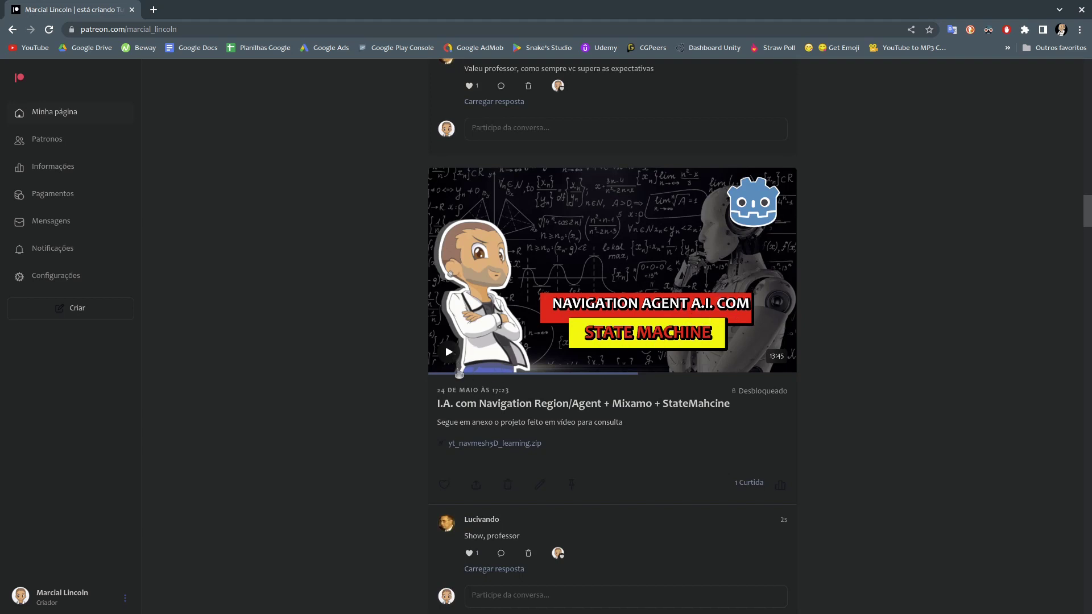
Play the Navigation Region/Agent A.I. 3D + Mixamo video muted from near its start, then pause it.
click(714, 330)
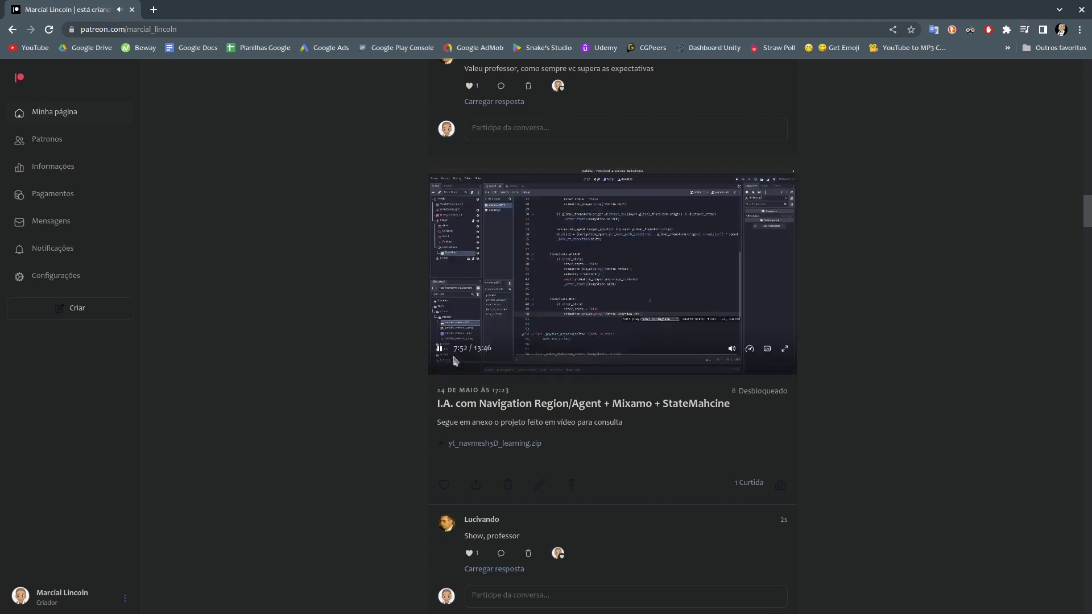
click(732, 349)
click(446, 369)
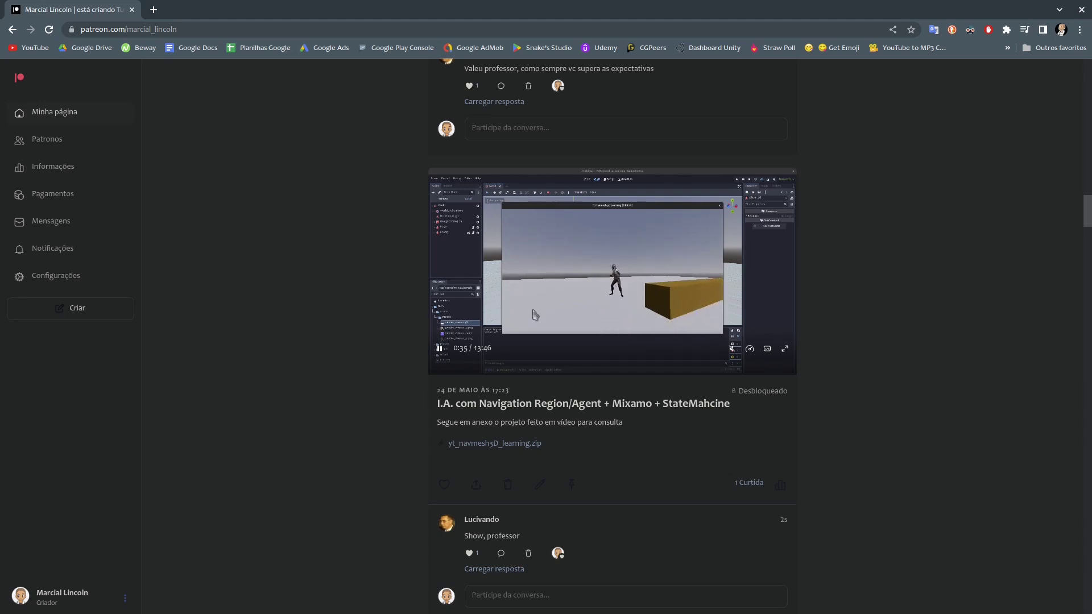
click(597, 341)
Scroll the Patreon feed down to the 16 Sep 2022 post about opening doors.
scroll(615, 382, down, 5)
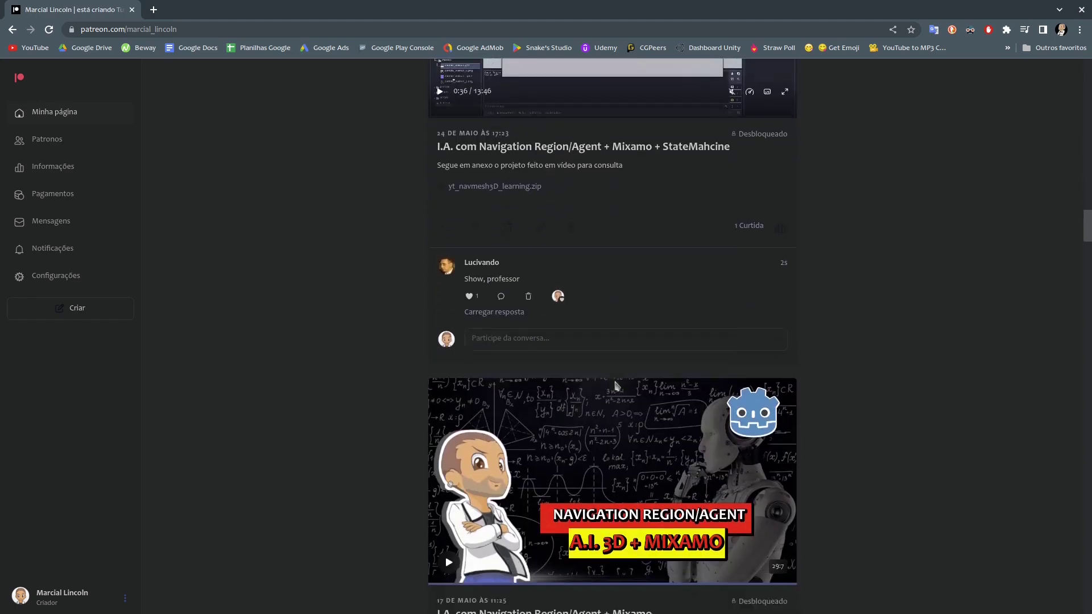
scroll(615, 385, down, 4)
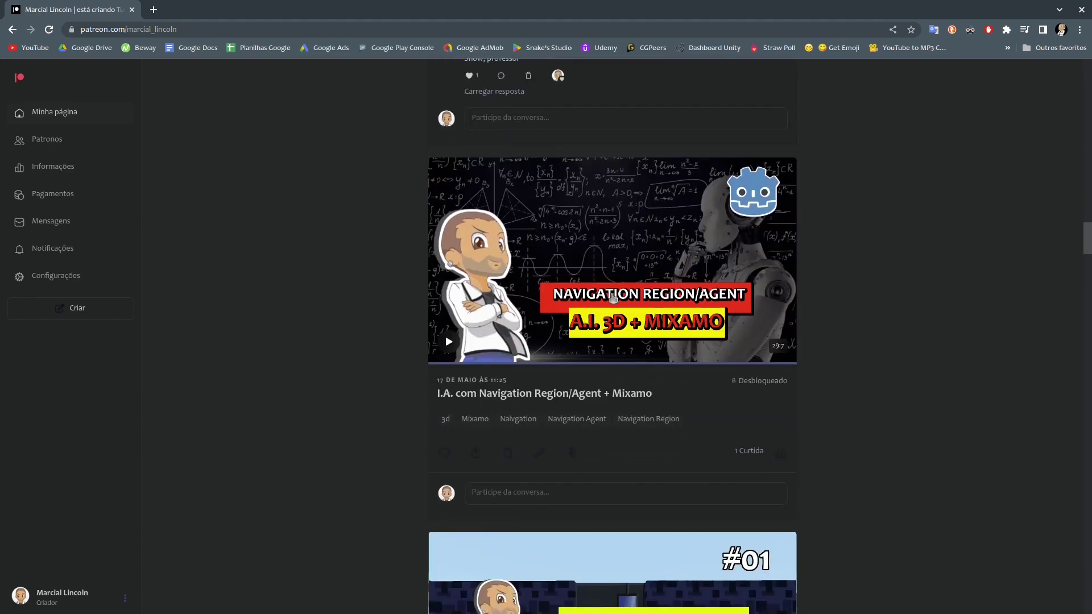
scroll(626, 307, up, 1)
scroll(694, 342, down, 3)
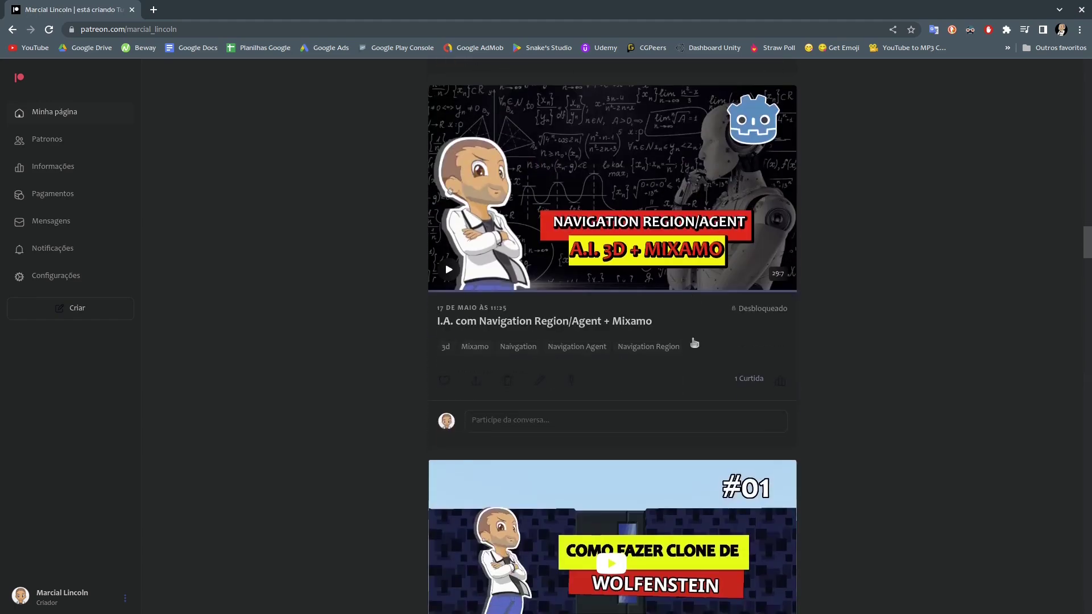
scroll(694, 342, down, 5)
scroll(695, 342, down, 1)
scroll(694, 342, down, 4)
scroll(694, 344, down, 6)
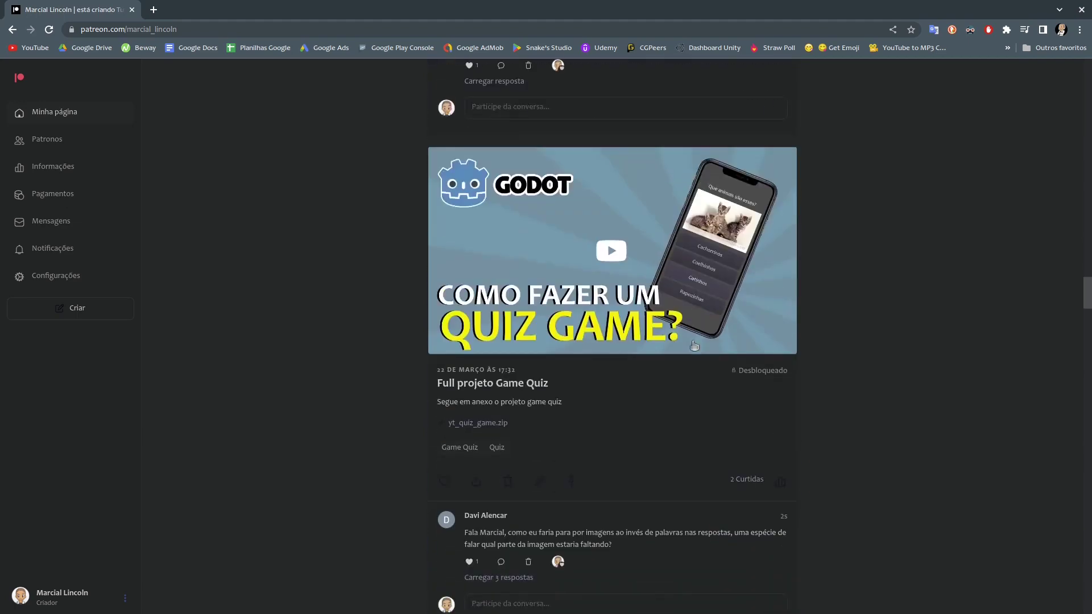
scroll(629, 310, down, 6)
scroll(629, 313, down, 4)
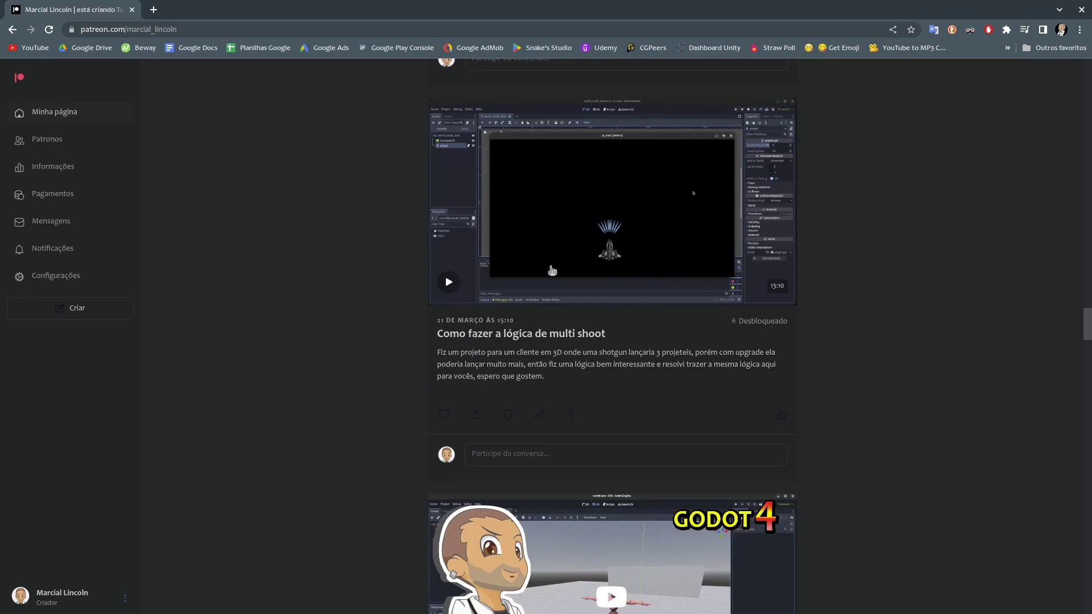
scroll(673, 307, down, 5)
scroll(673, 308, down, 5)
scroll(672, 306, down, 5)
scroll(671, 304, down, 5)
scroll(671, 303, down, 3)
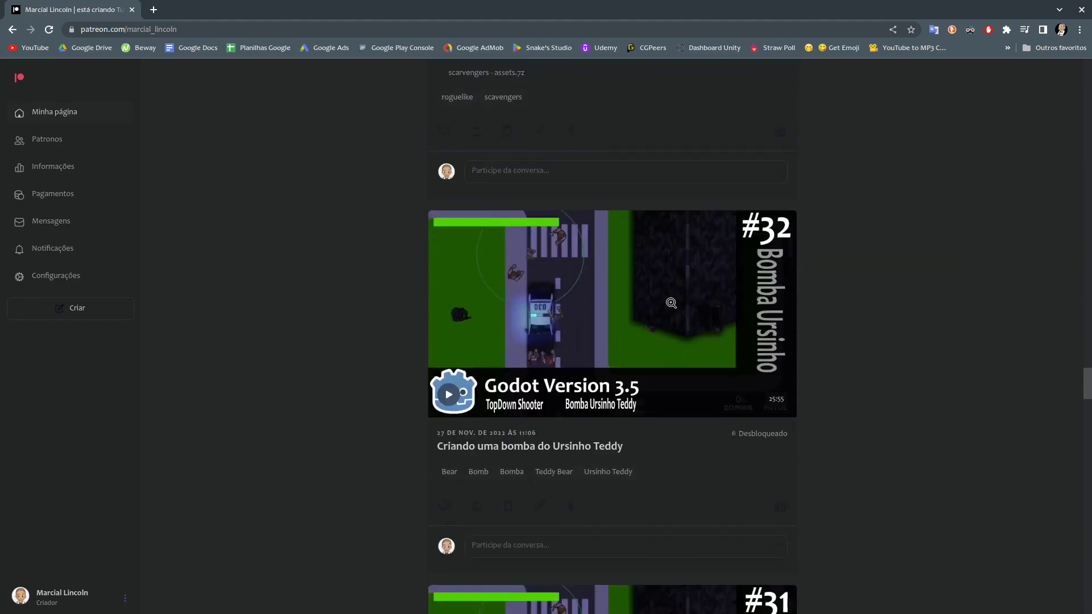
scroll(671, 303, down, 2)
scroll(670, 303, down, 3)
scroll(671, 303, down, 5)
scroll(671, 303, down, 3)
scroll(673, 307, down, 3)
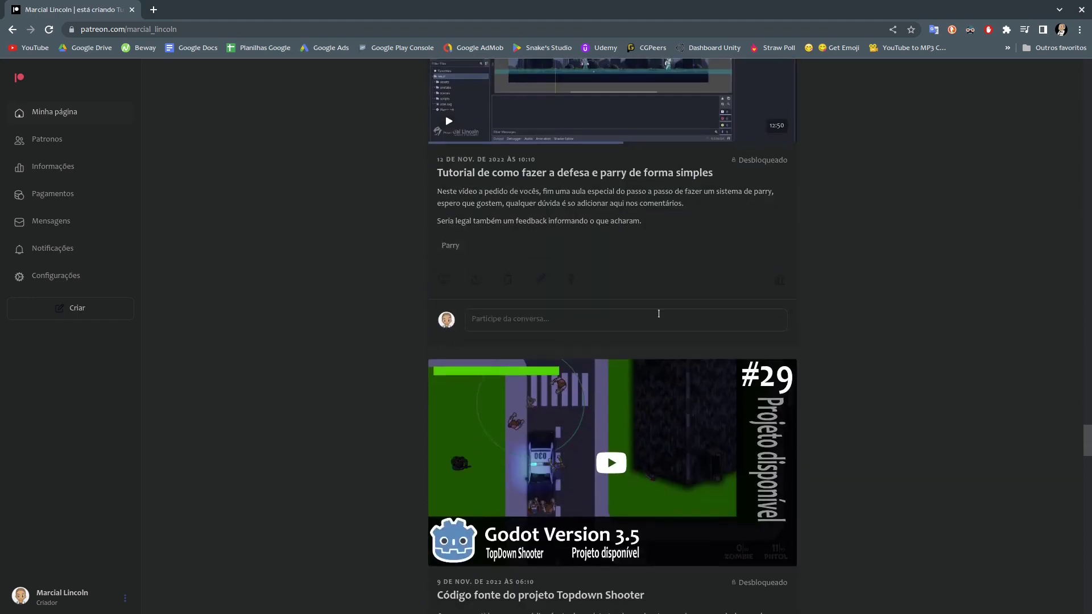
scroll(658, 314, down, 4)
scroll(659, 314, down, 5)
scroll(659, 316, down, 2)
scroll(659, 318, down, 1)
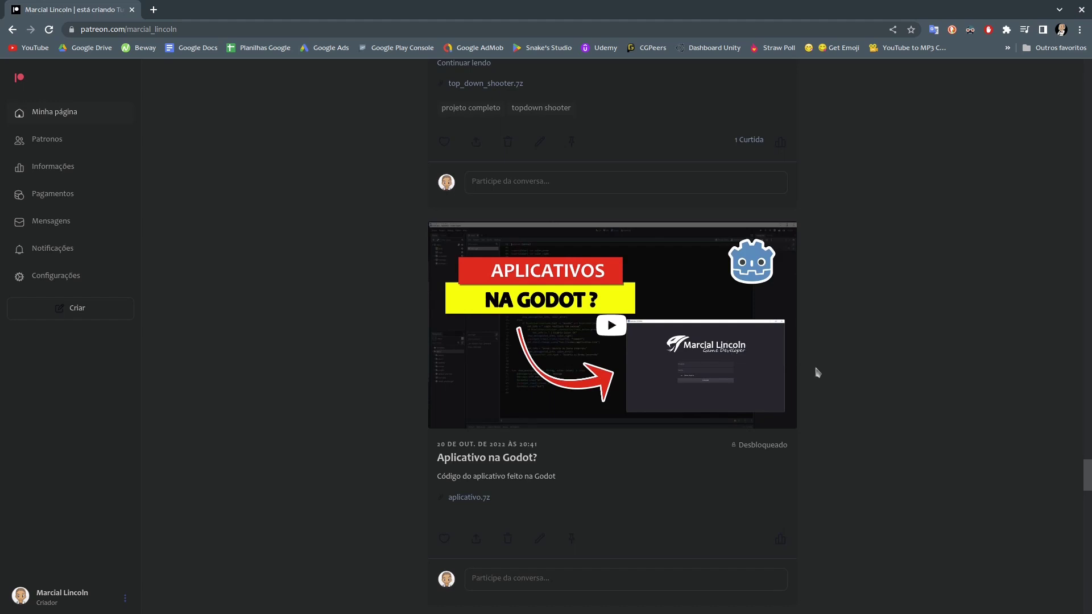
scroll(817, 373, down, 4)
scroll(817, 372, down, 3)
scroll(817, 372, down, 2)
scroll(817, 372, down, 4)
scroll(817, 373, down, 5)
scroll(816, 370, down, 1)
scroll(855, 340, down, 3)
scroll(856, 340, down, 2)
scroll(856, 339, down, 2)
scroll(856, 339, down, 5)
scroll(855, 339, down, 5)
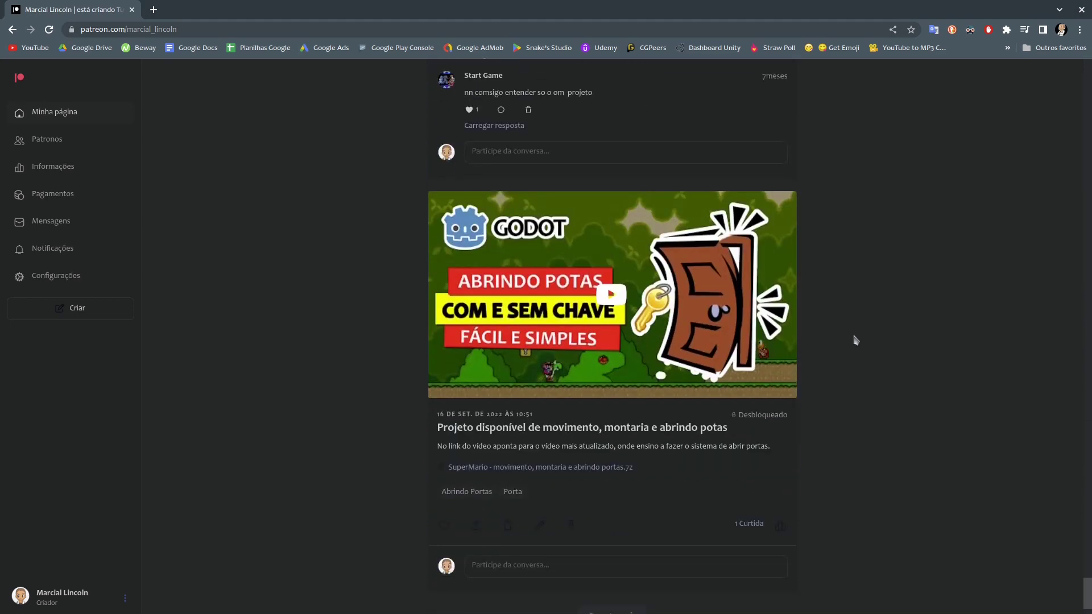
scroll(854, 339, down, 2)
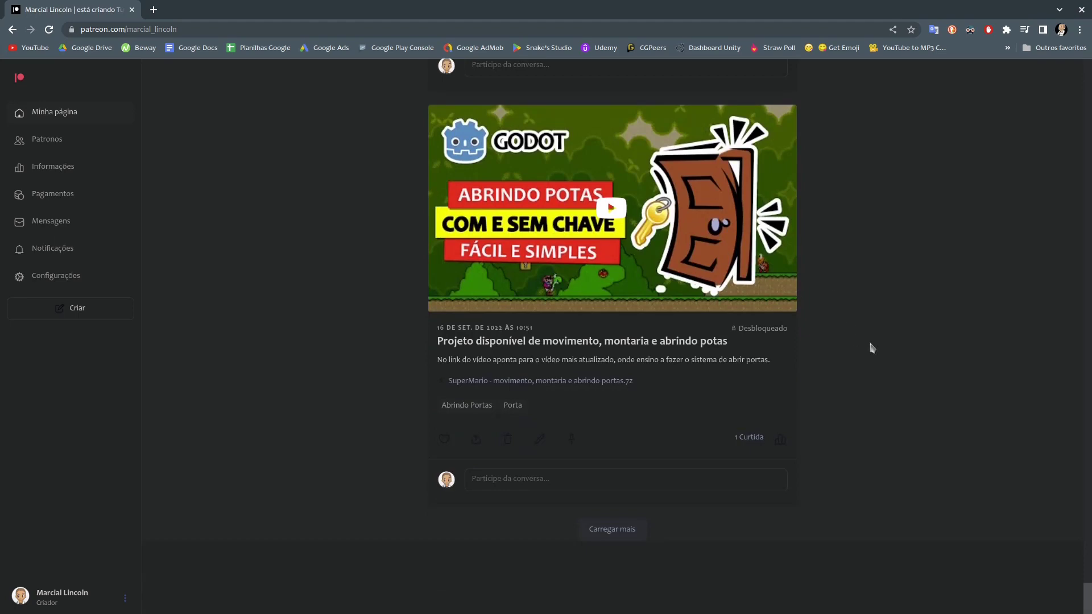
Load older posts with Carregar mais, browse them, return to the page top, then switch to Godot.
click(625, 532)
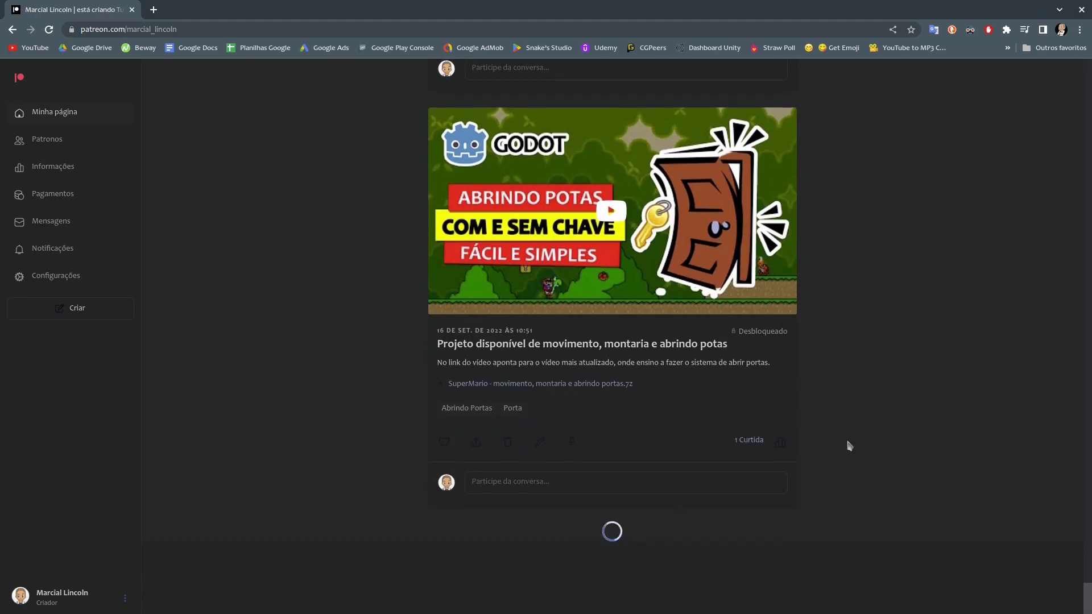
scroll(837, 442, down, 6)
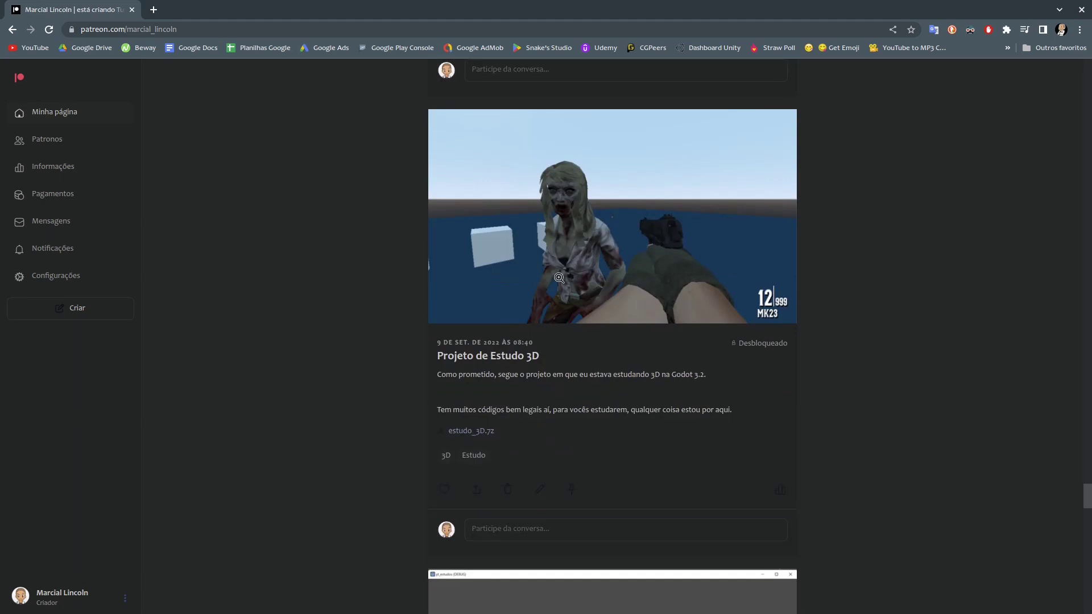
scroll(835, 367, down, 4)
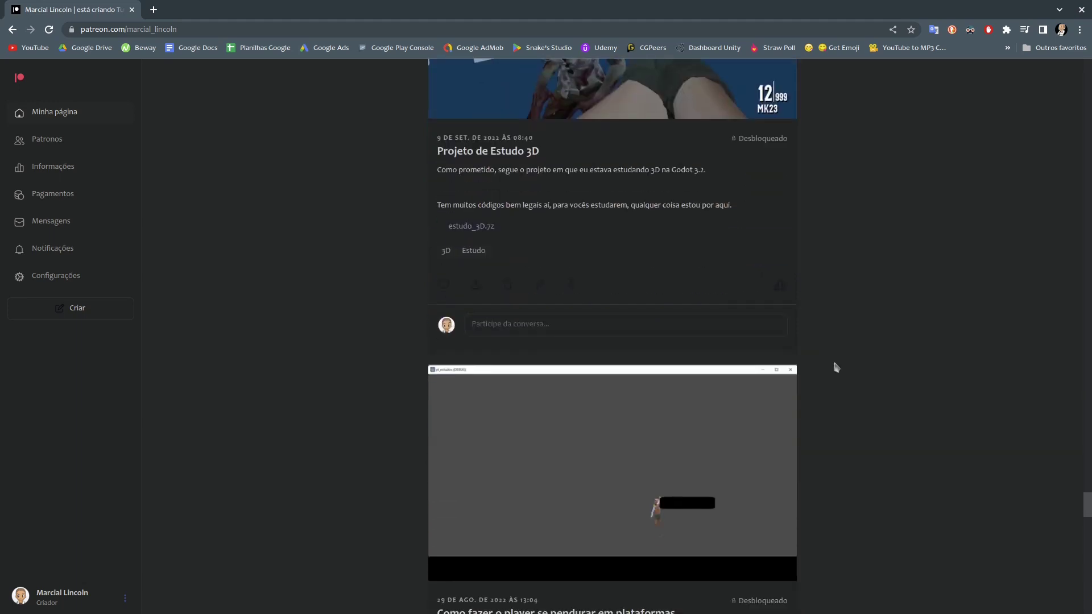
scroll(835, 367, down, 2)
scroll(835, 366, down, 2)
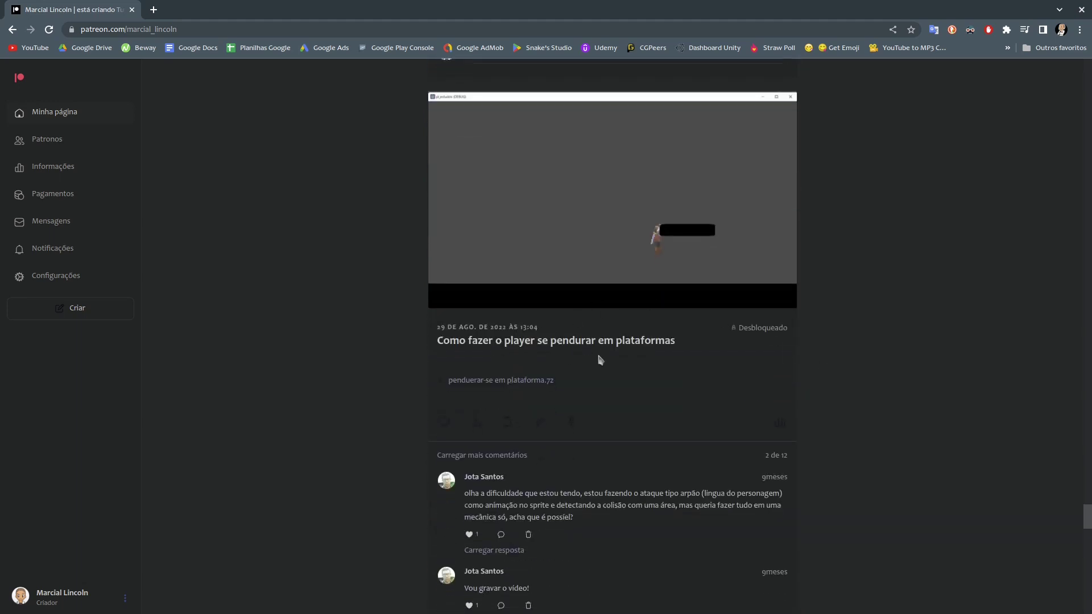
scroll(835, 360, down, 3)
scroll(835, 360, down, 3)
scroll(834, 361, down, 3)
scroll(834, 362, down, 4)
scroll(835, 364, down, 2)
scroll(834, 364, down, 3)
scroll(835, 365, down, 1)
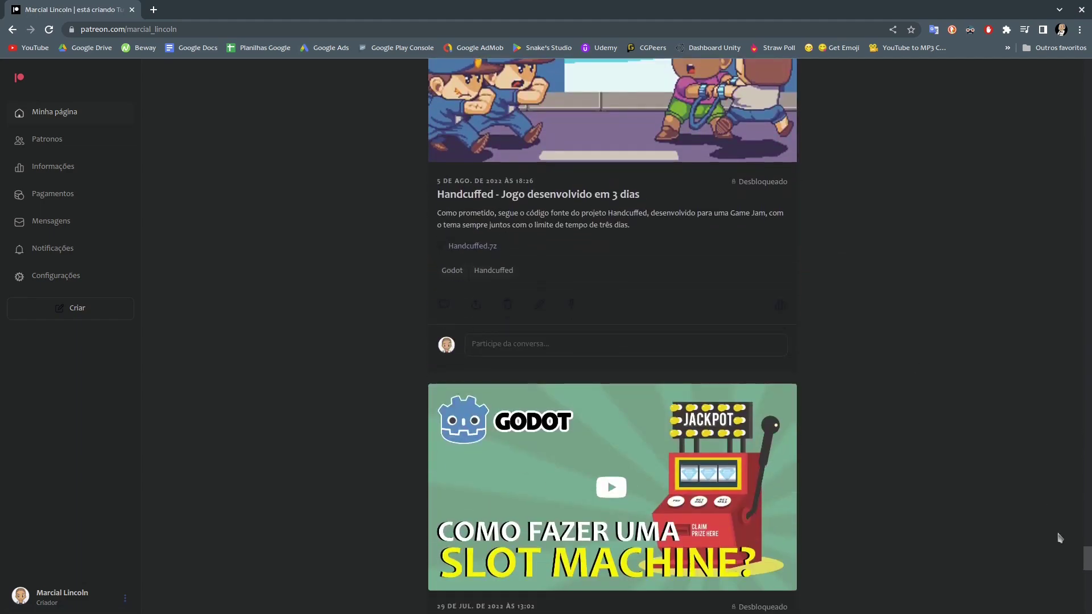
drag(1086, 558, 1086, 66)
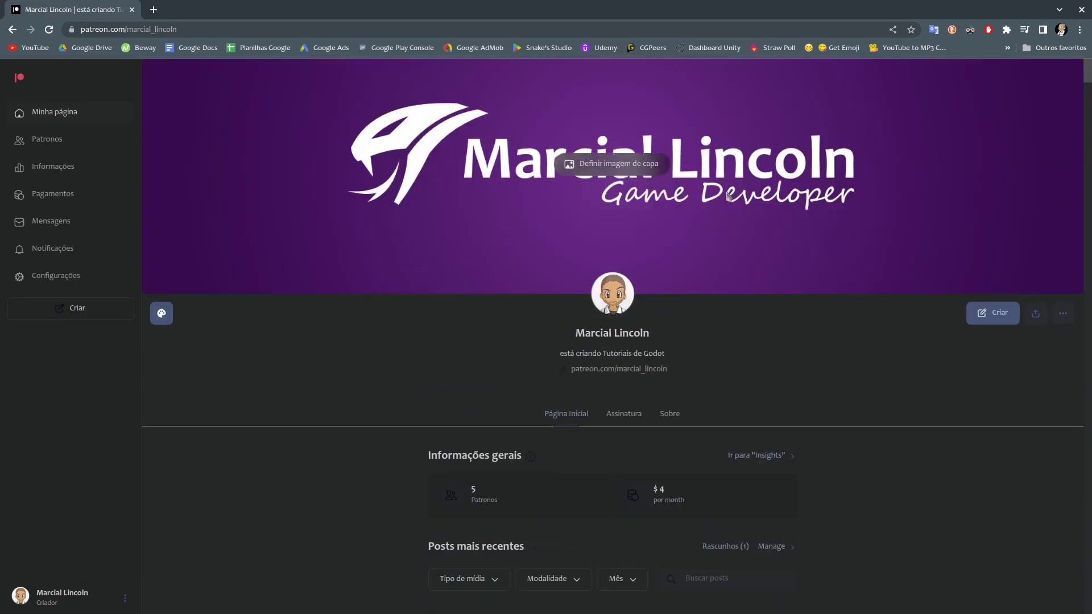
key(alt+Tab)
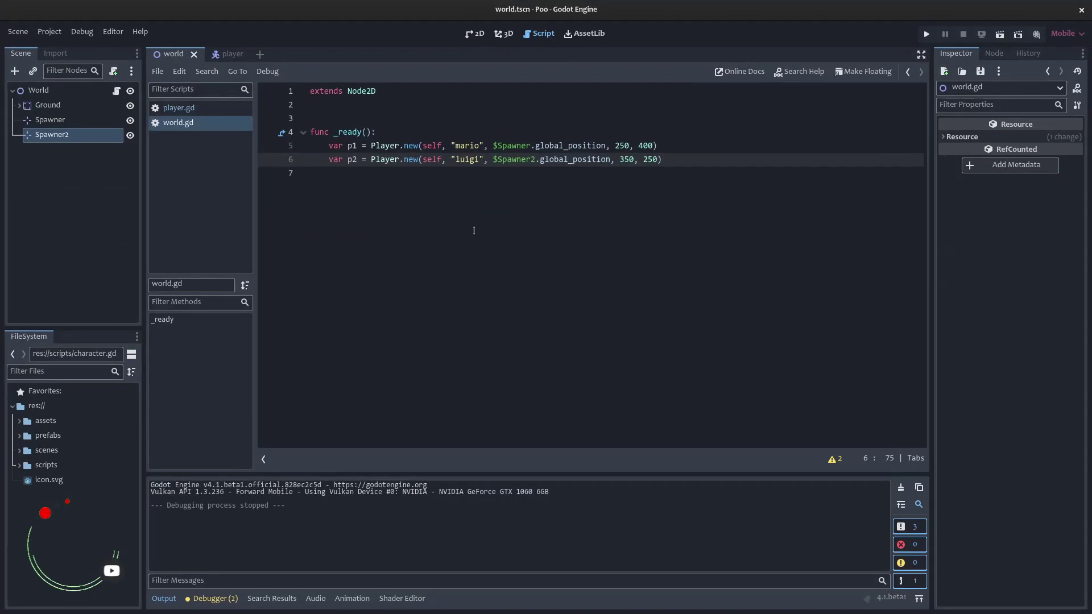
Delete the p2 luigi spawn line from world.gd, then show the 2D view and run the game.
click(691, 160)
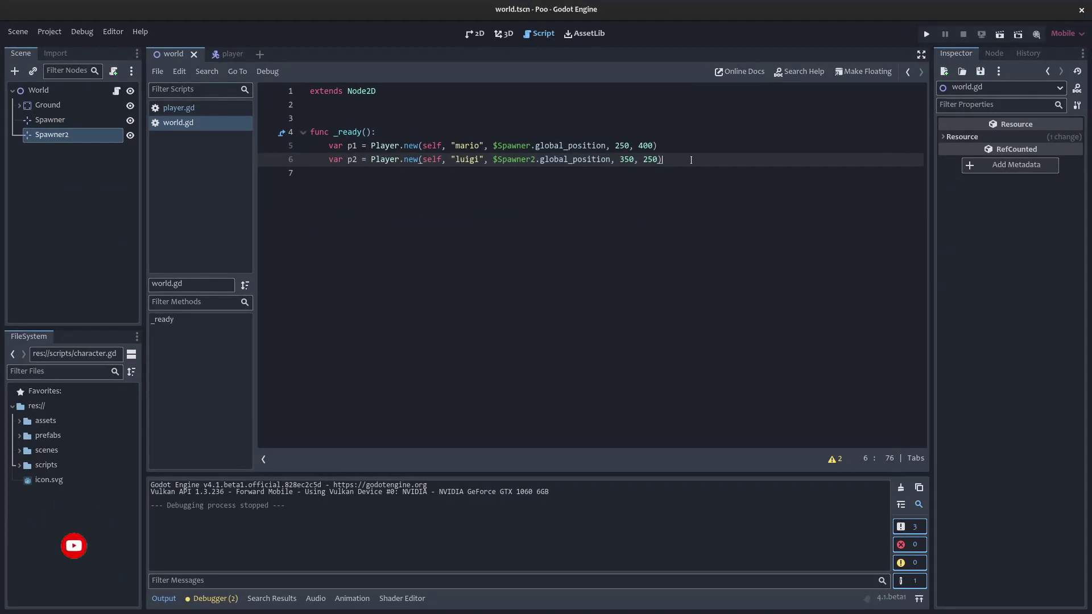
triple_click(691, 160)
key(BackSpace)
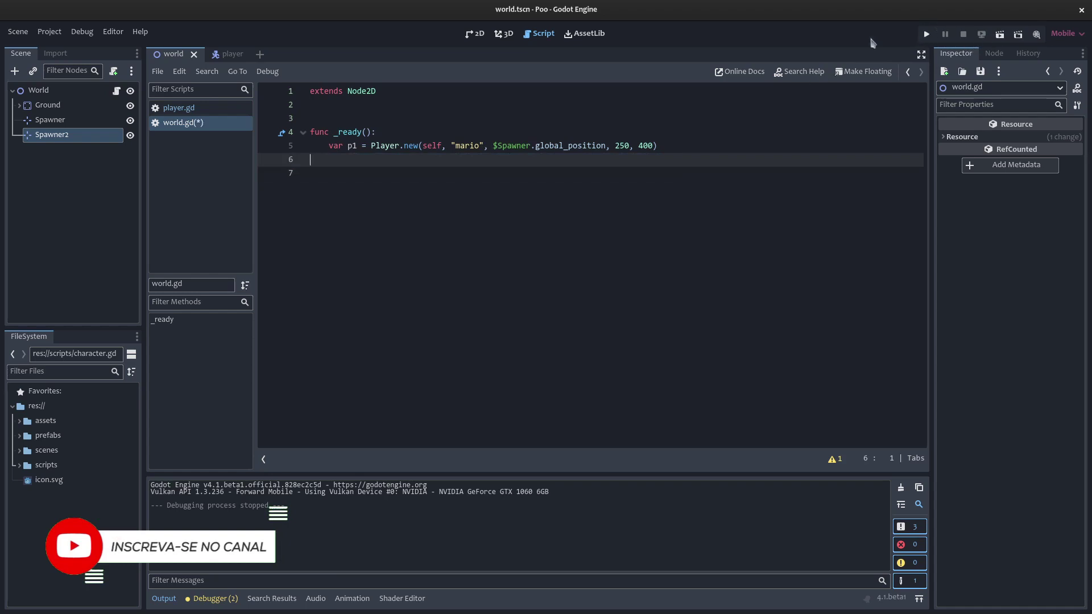
click(475, 33)
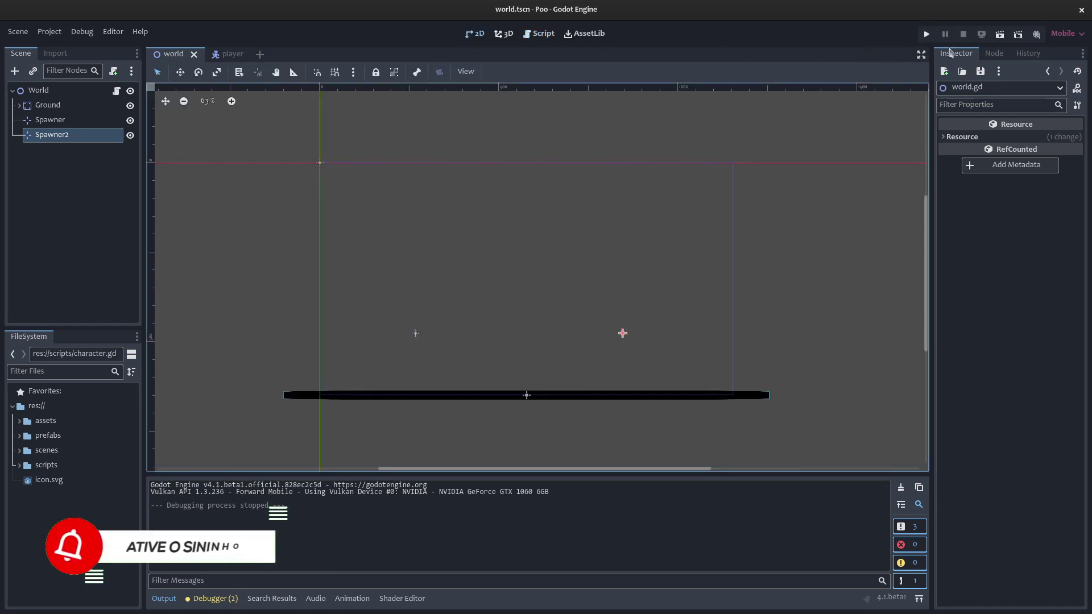
click(999, 36)
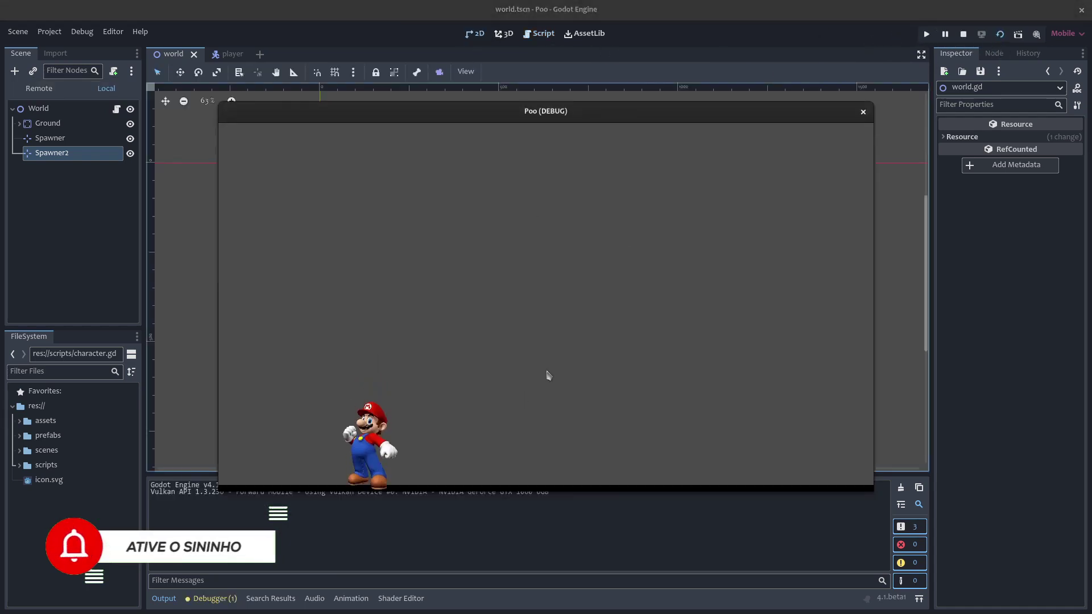
Walk Mario right and left across the ground, jumping with space along the way.
key(Right)
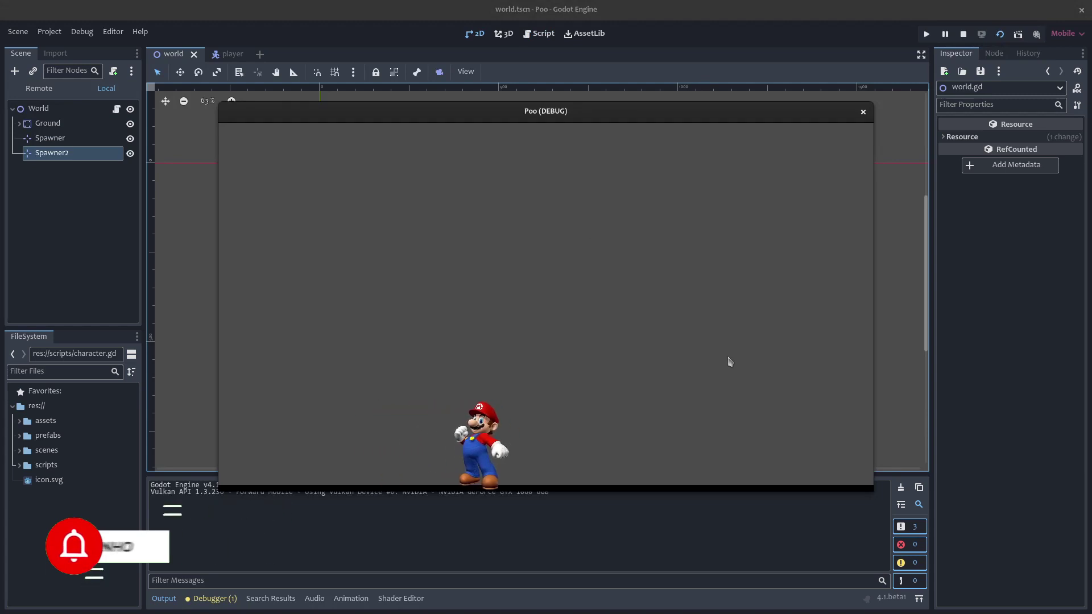
key(space)
key(Right)
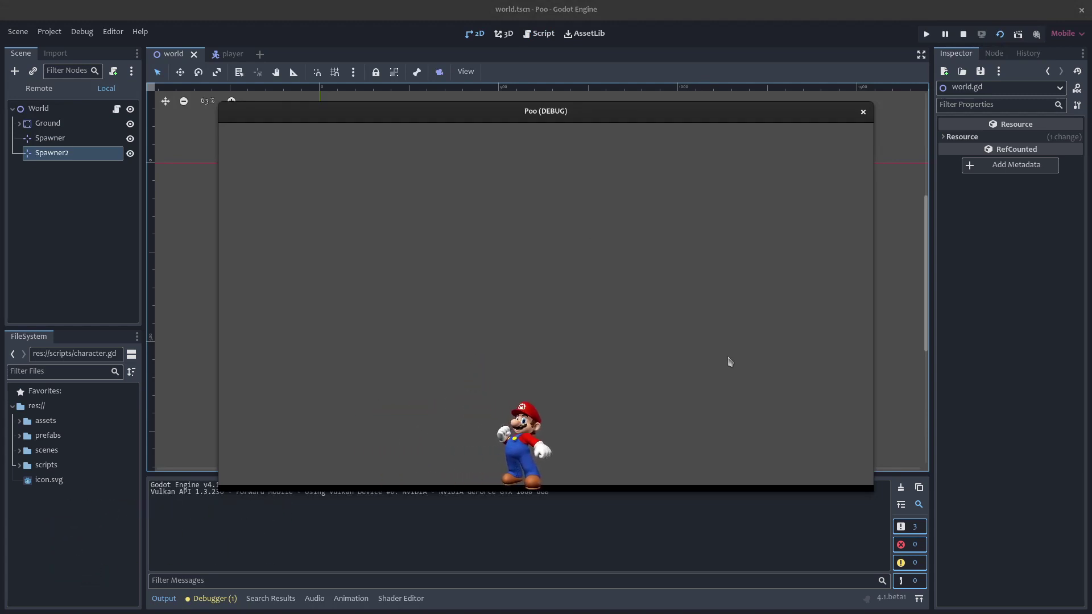
key(Left)
key(space)
key(Left)
key(Right)
key(space)
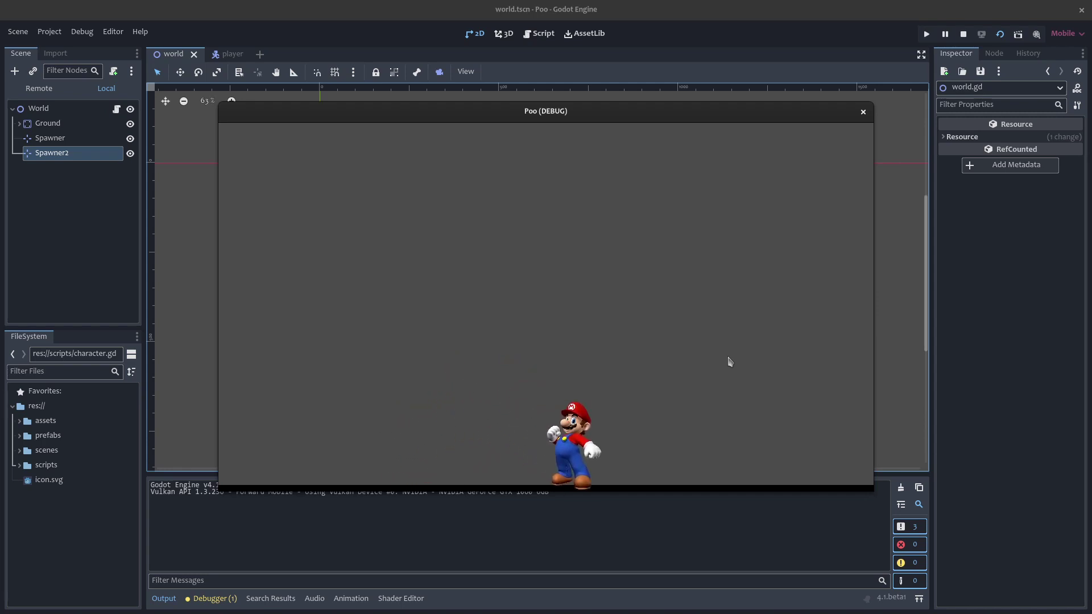